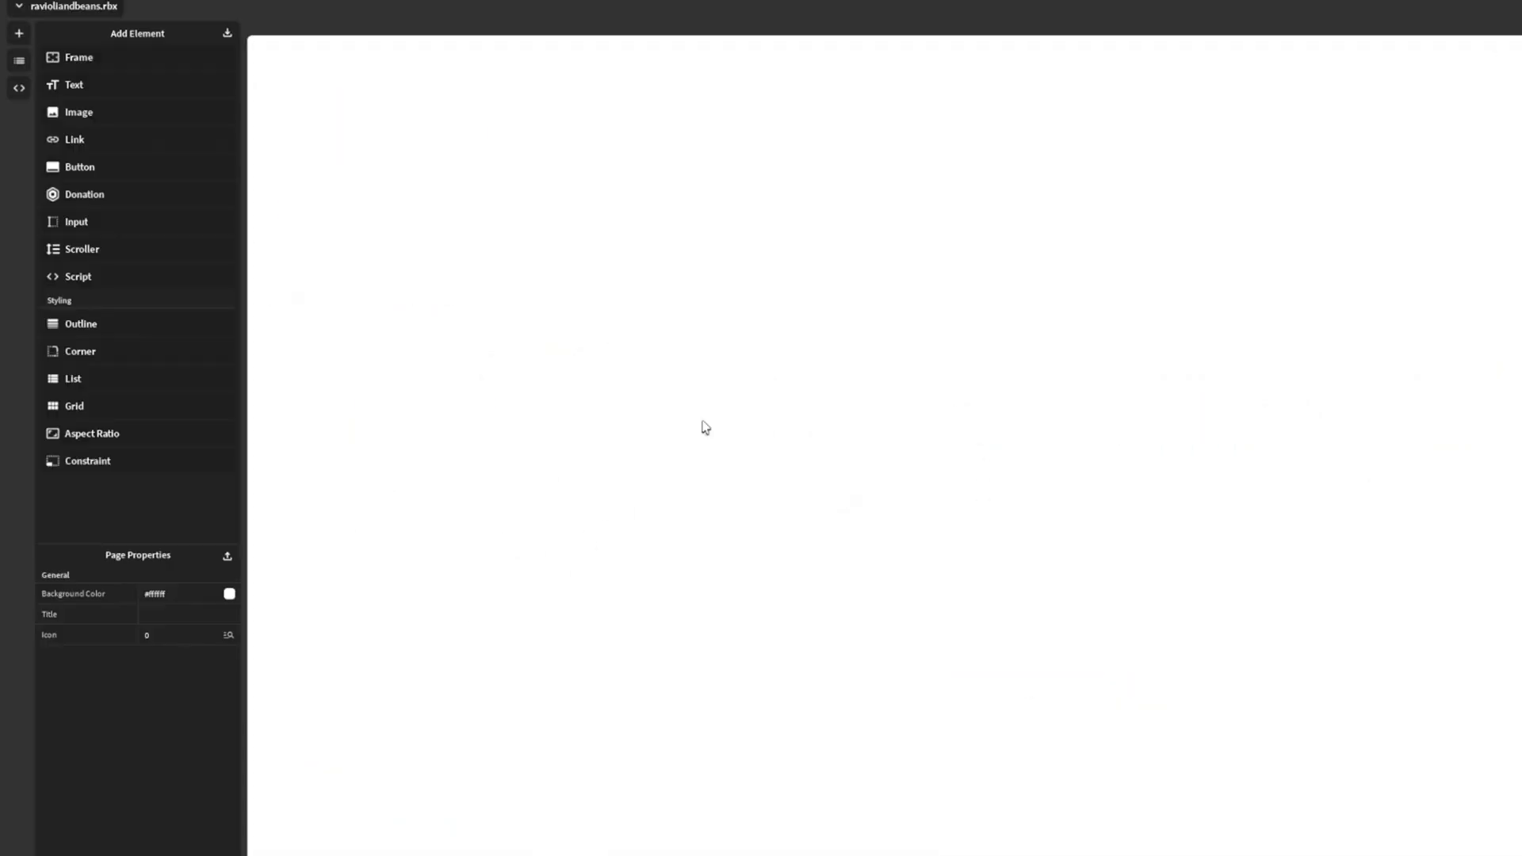
click(112, 254)
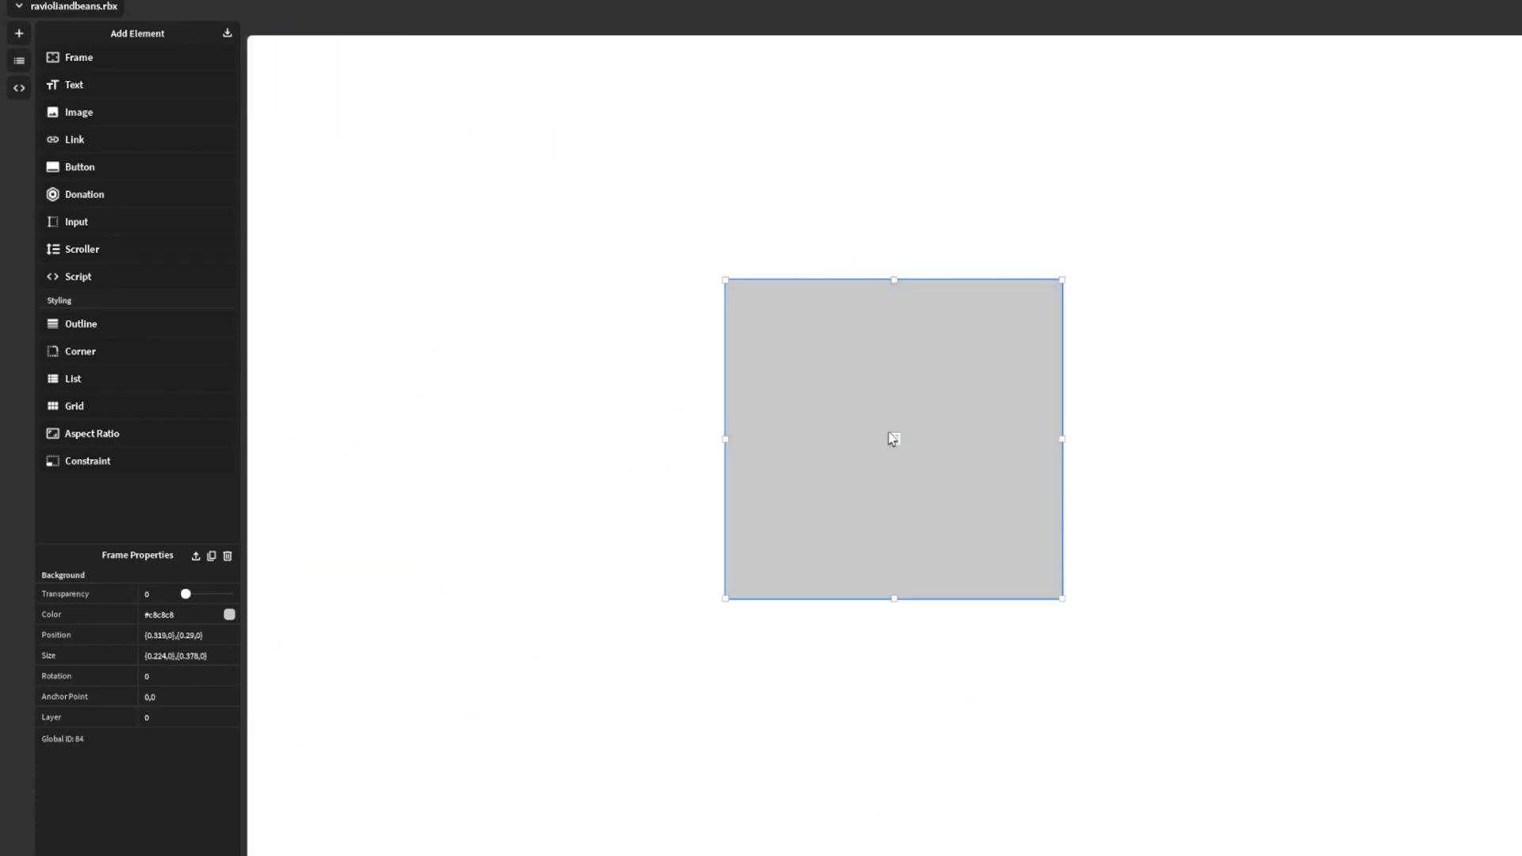
mouse_move(892, 439)
mouse_down()
mouse_move(949, 391)
mouse_move(881, 411)
mouse_up()
key(Delete)
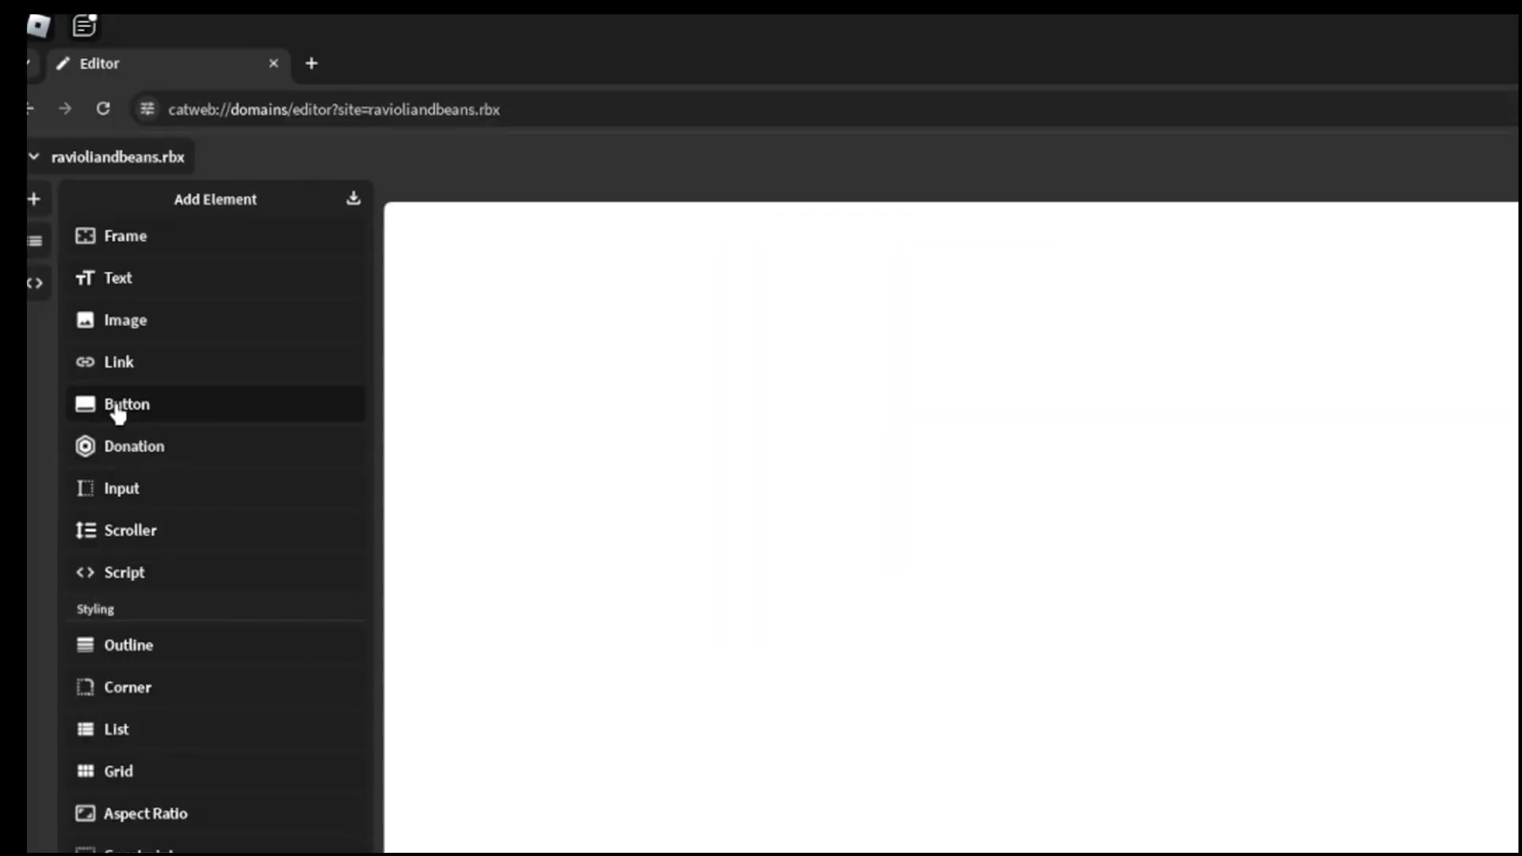
Add a button near the page's upper middle, position it at about {0.382,0},{0.283,0}, and clear its text.
click(117, 406)
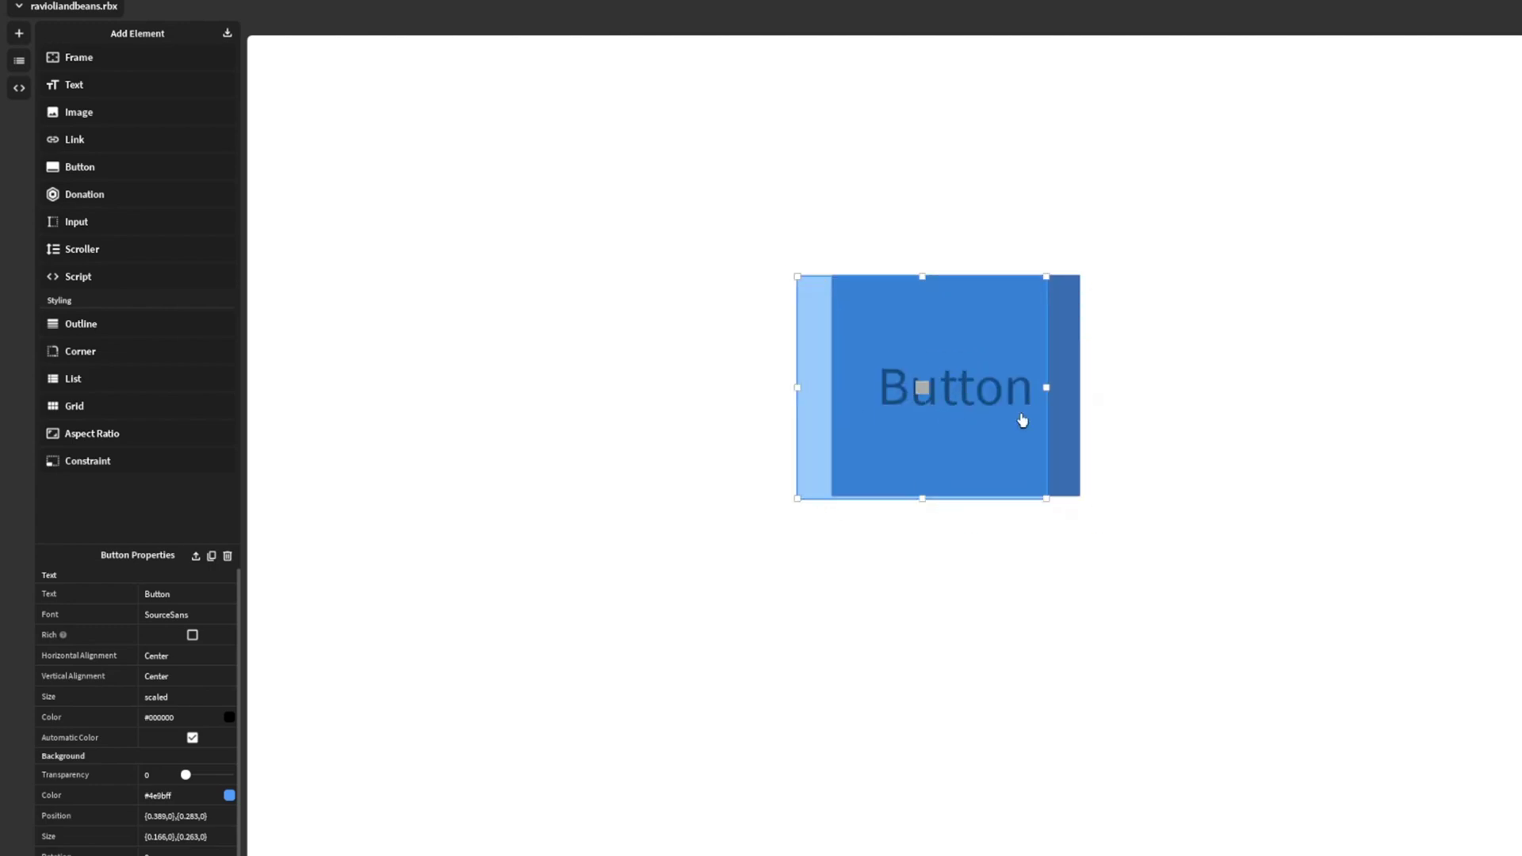
drag(1030, 422, 934, 394)
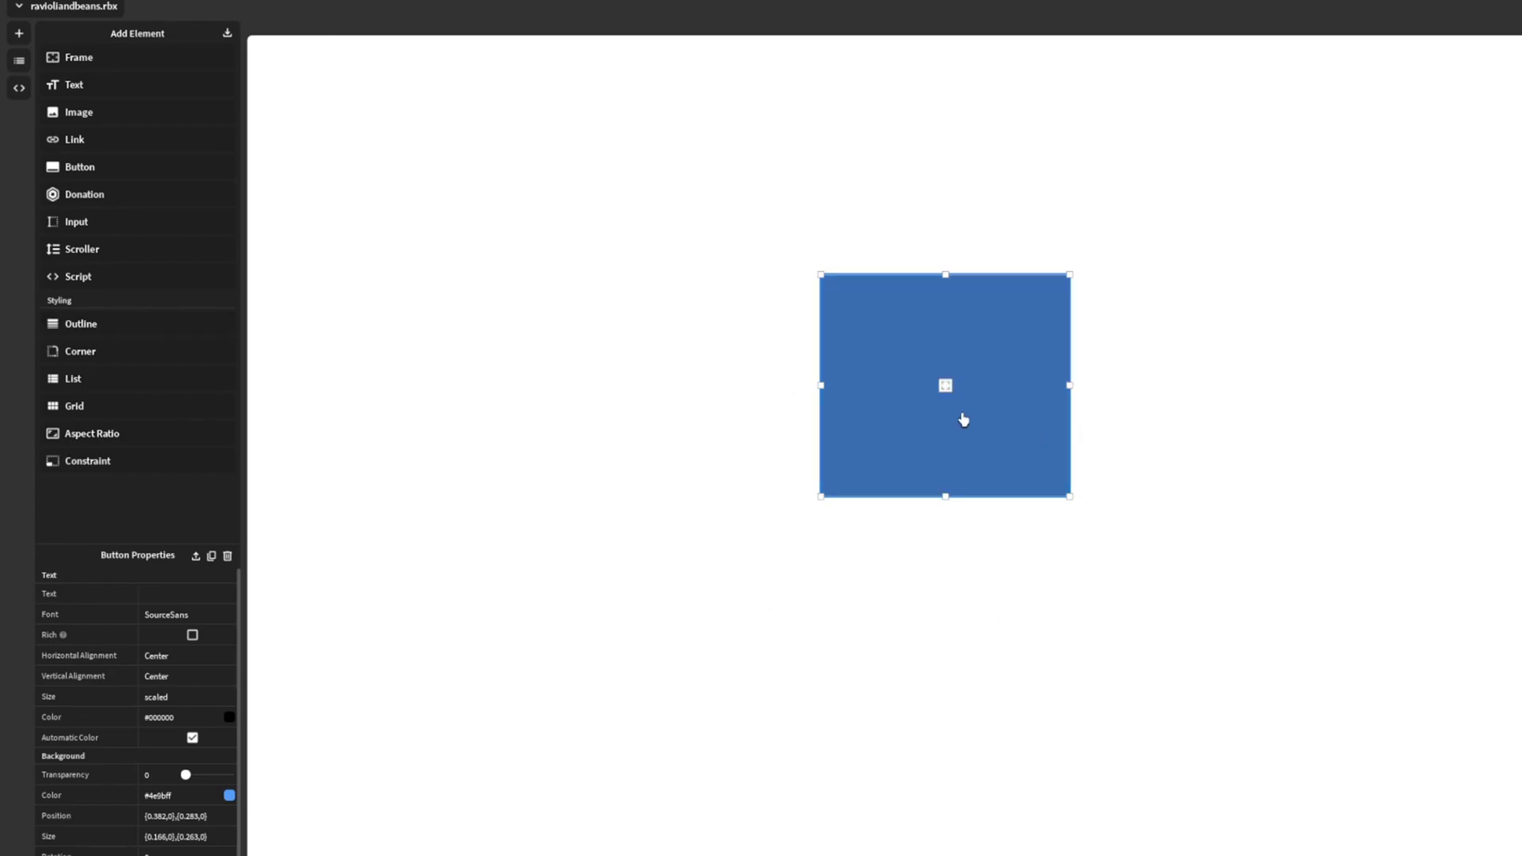
click(961, 421)
click(932, 421)
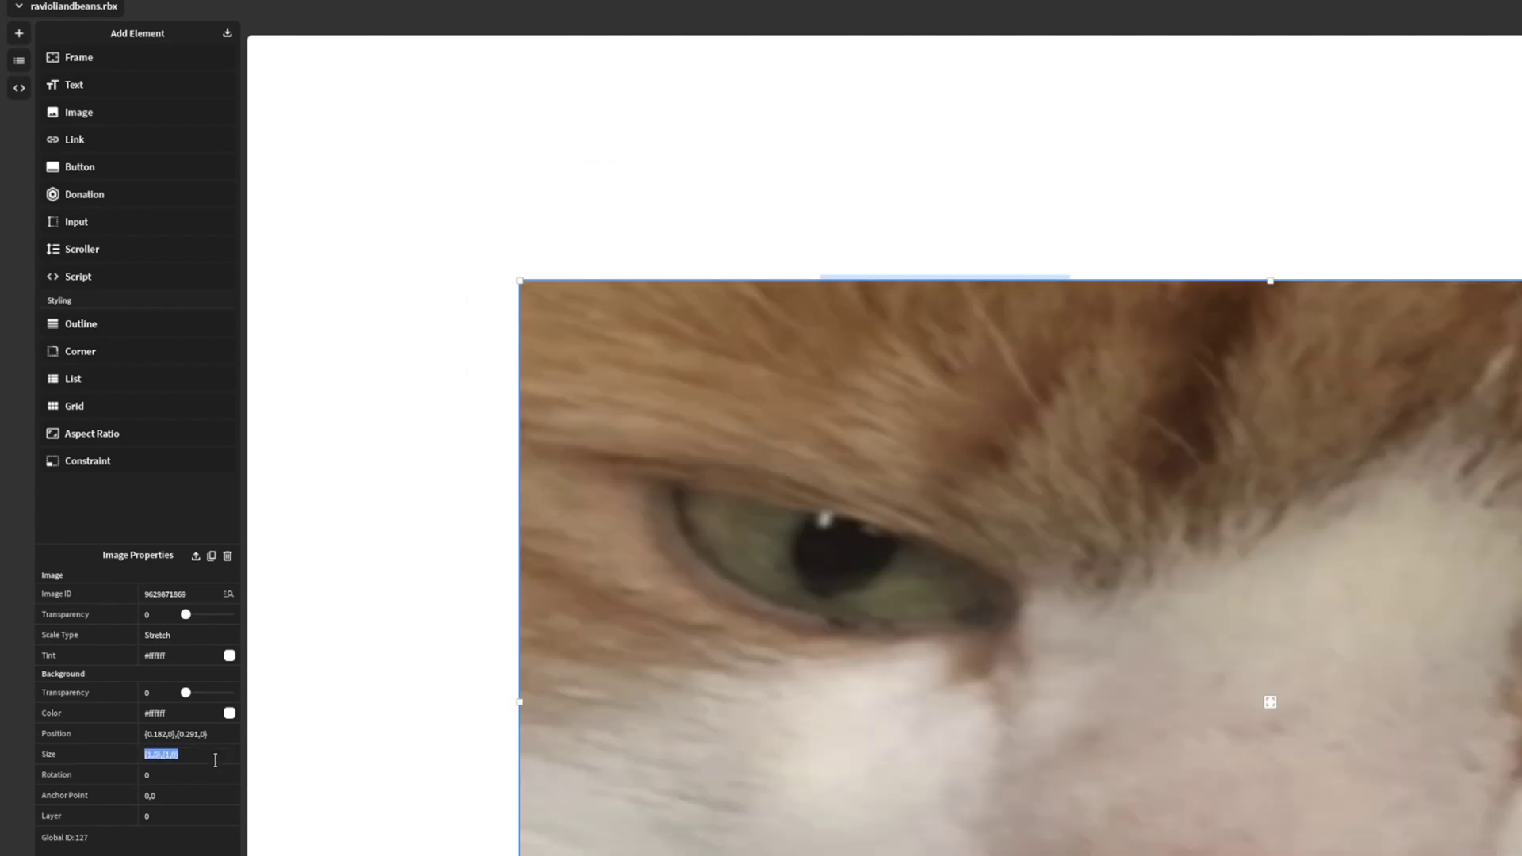
Set the cat image's size to {0.196,0},{0.333,0} and move it over the blue button.
text({0.196,0},{0.333,0})
key(Return)
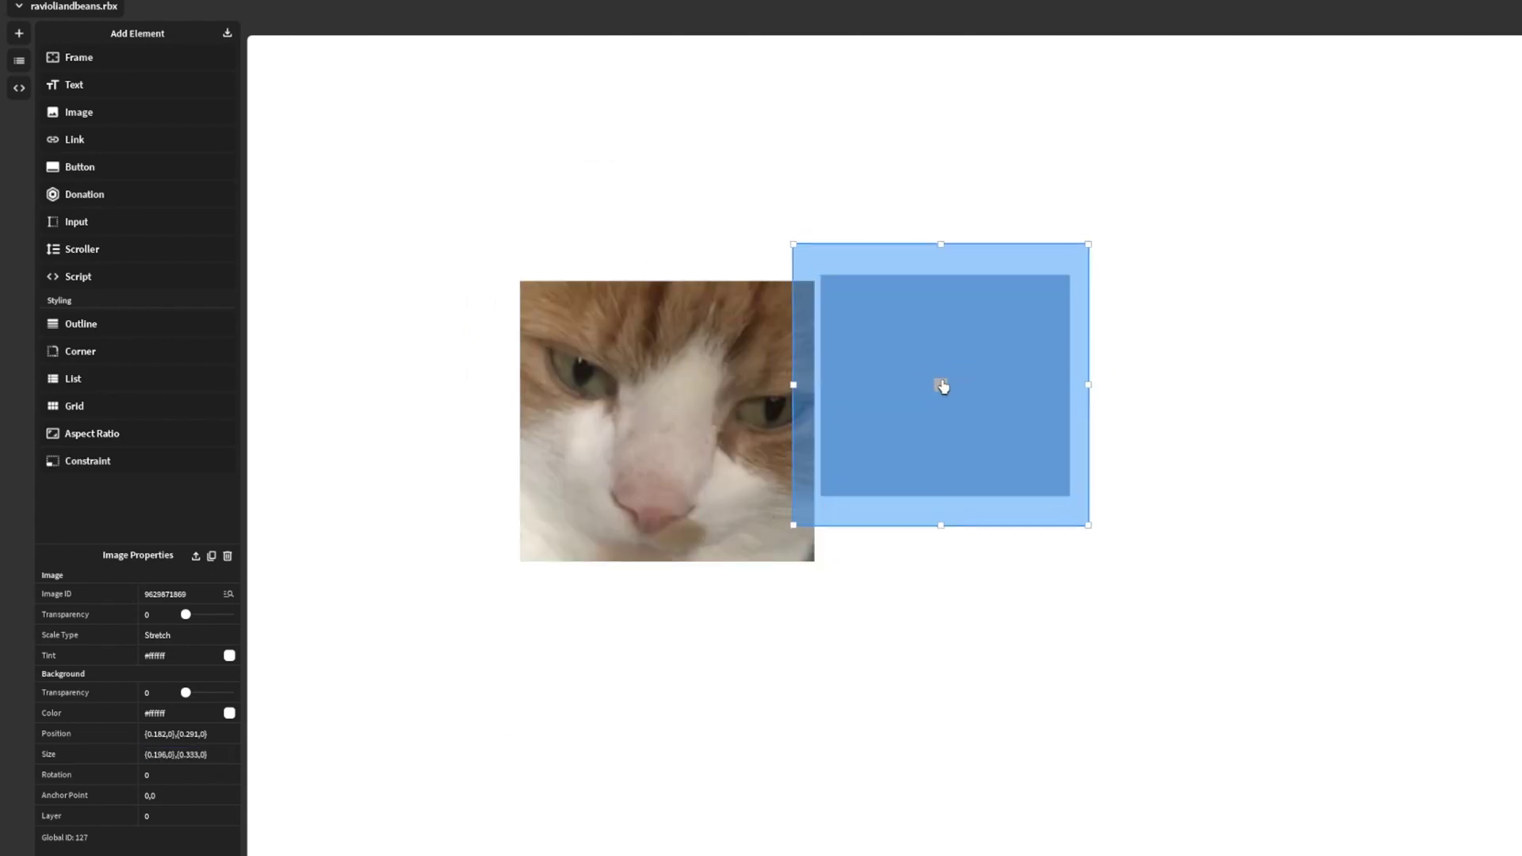
drag(944, 386, 944, 385)
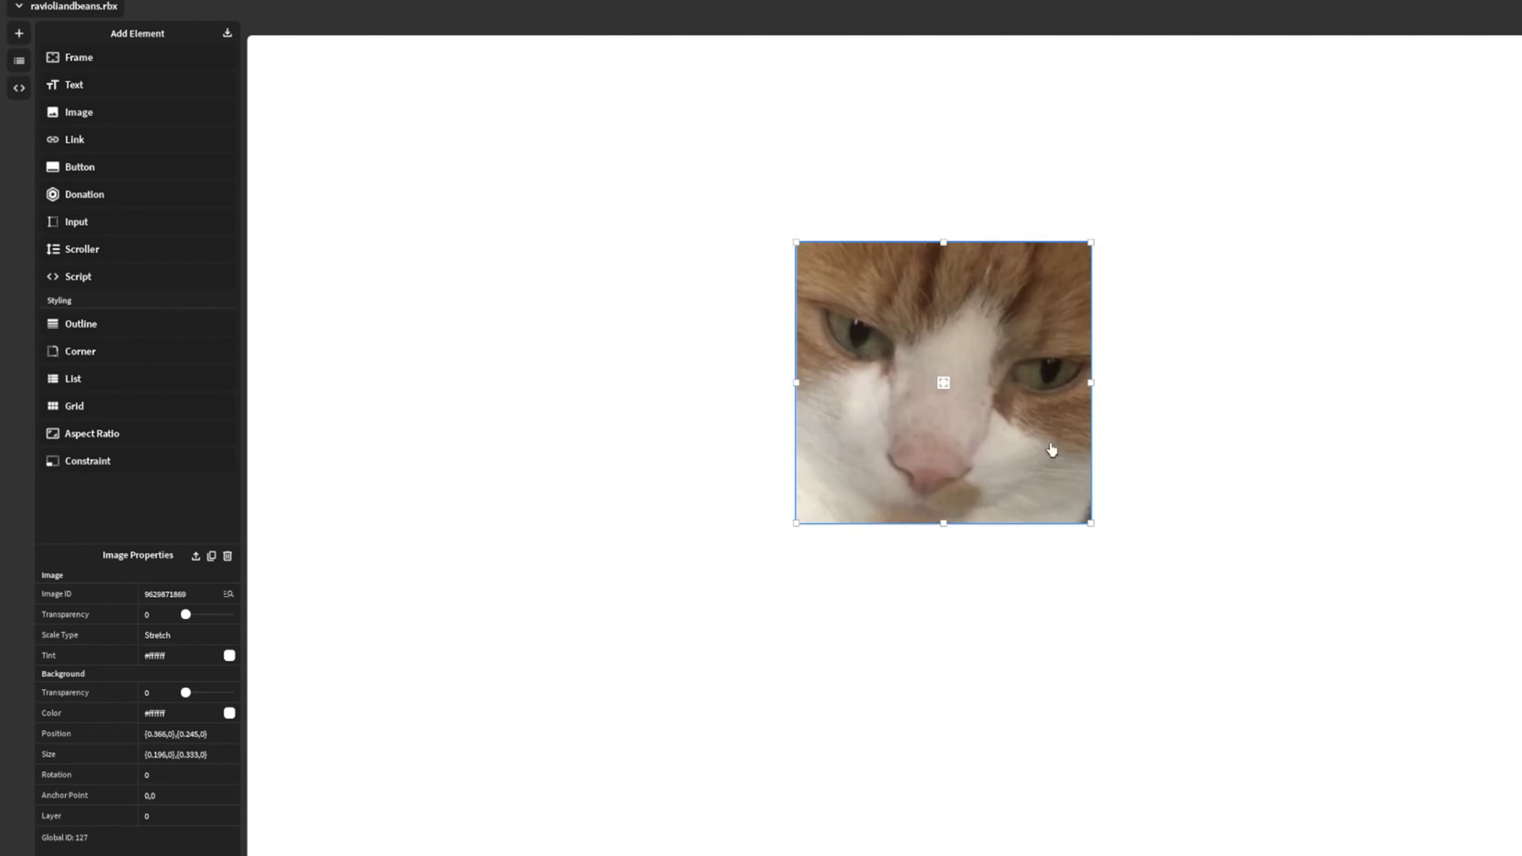
Shrink the cat image to about {0.178,0},{0.286,0} and align it over the button at about {0.377,0},{0.275,0}.
drag(1090, 524, 1058, 494)
drag(926, 368, 959, 388)
drag(958, 388, 959, 388)
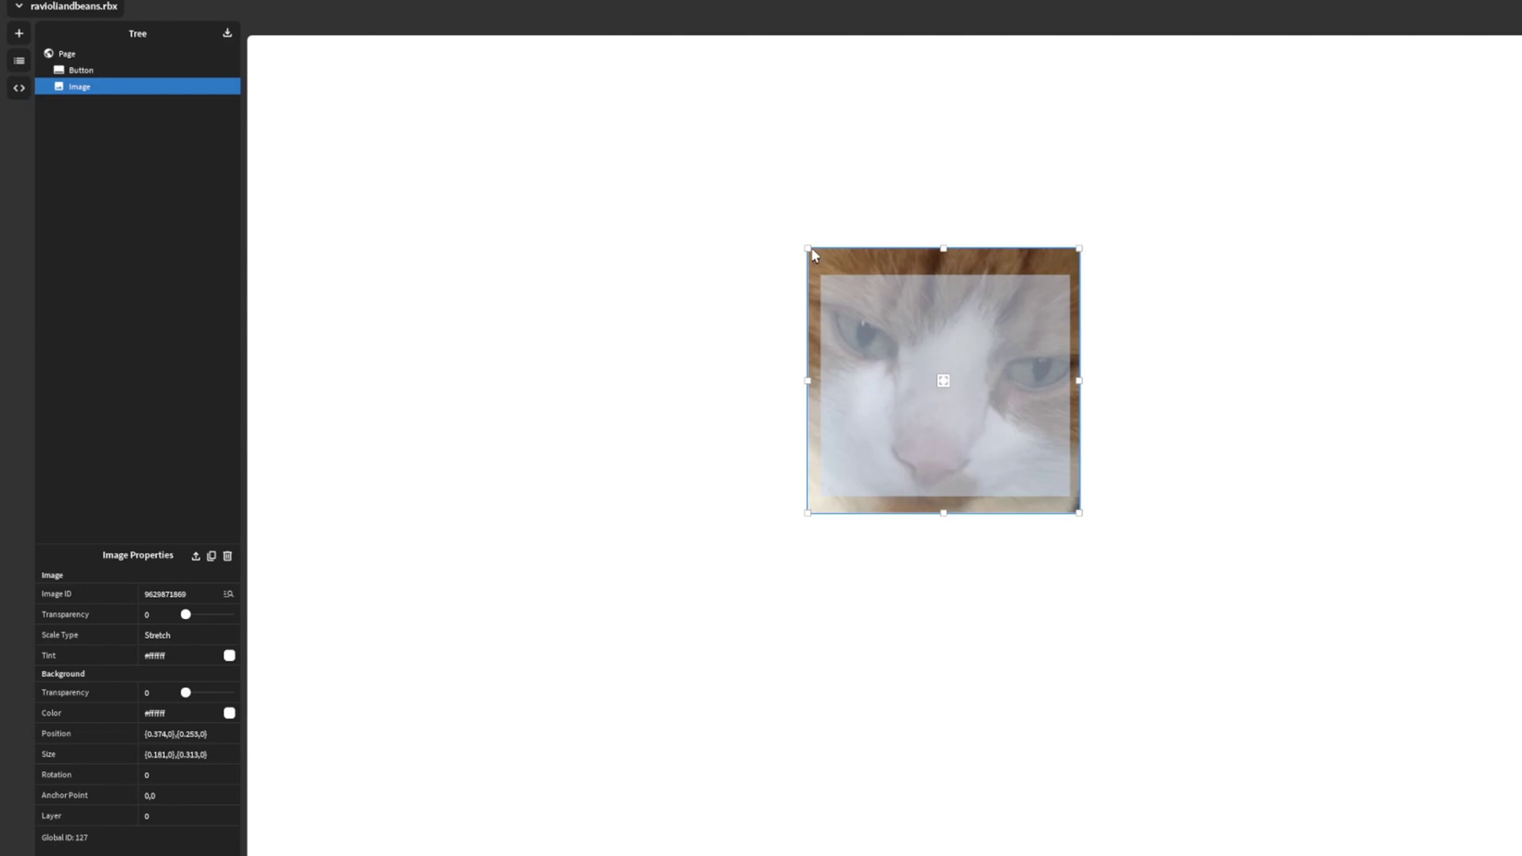
drag(813, 254, 812, 272)
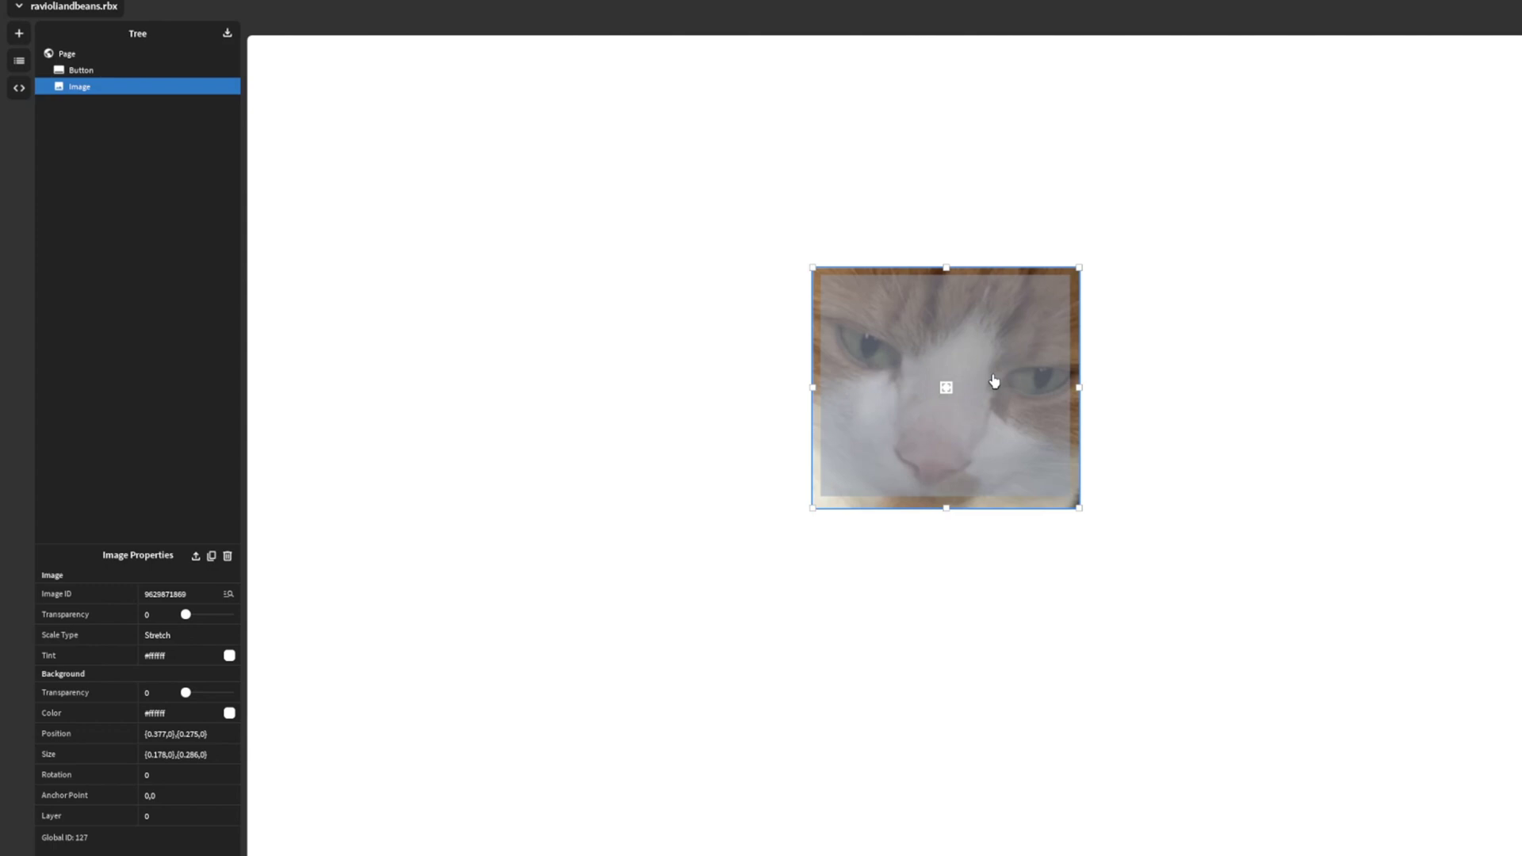
Add a script with a "When <button> pressed" event, and select the button in the element tree.
click(19, 32)
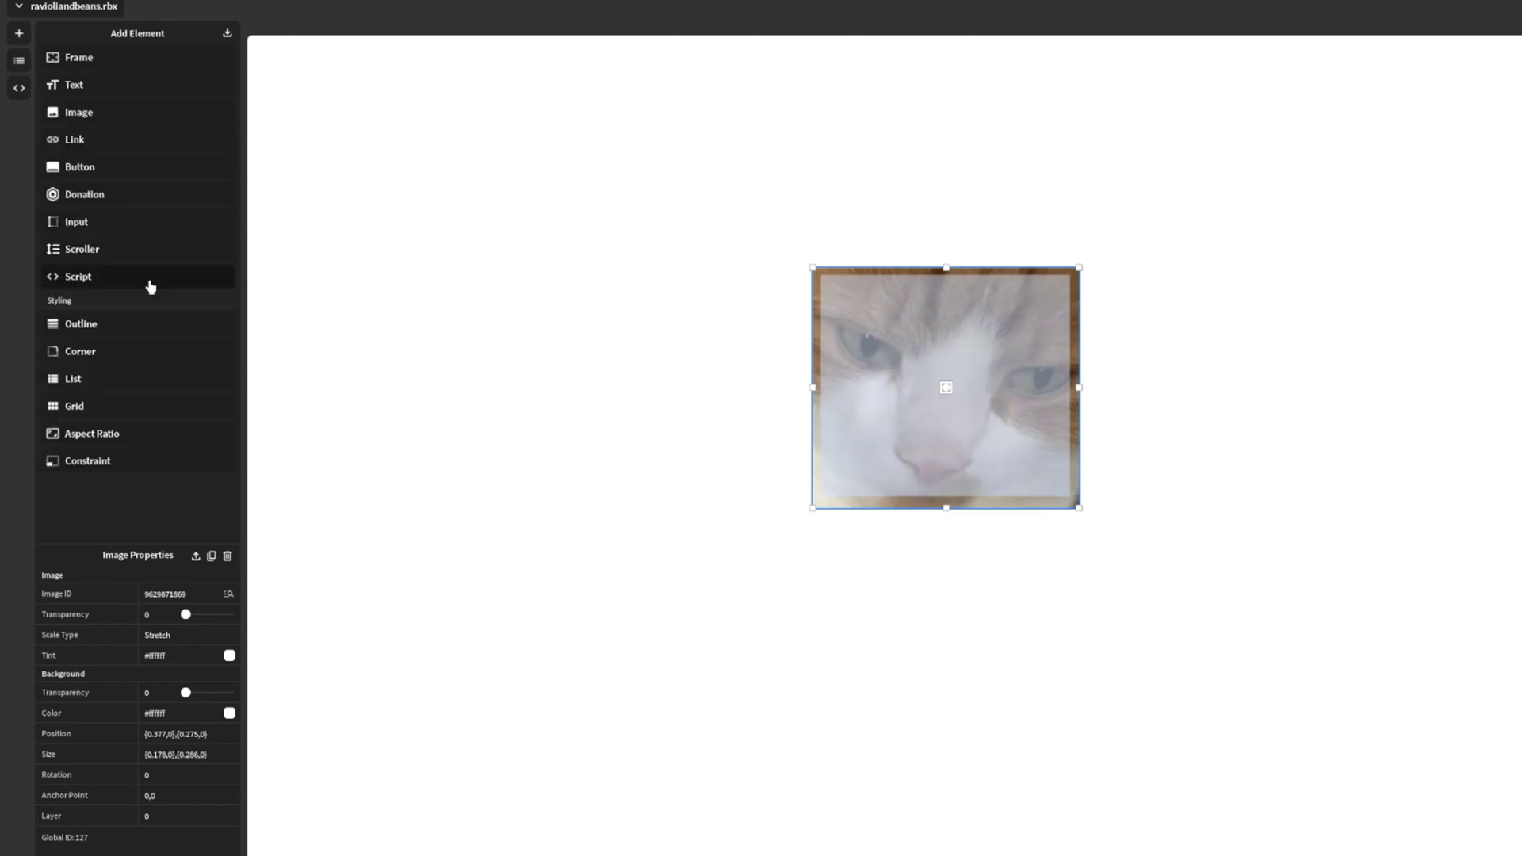
click(111, 279)
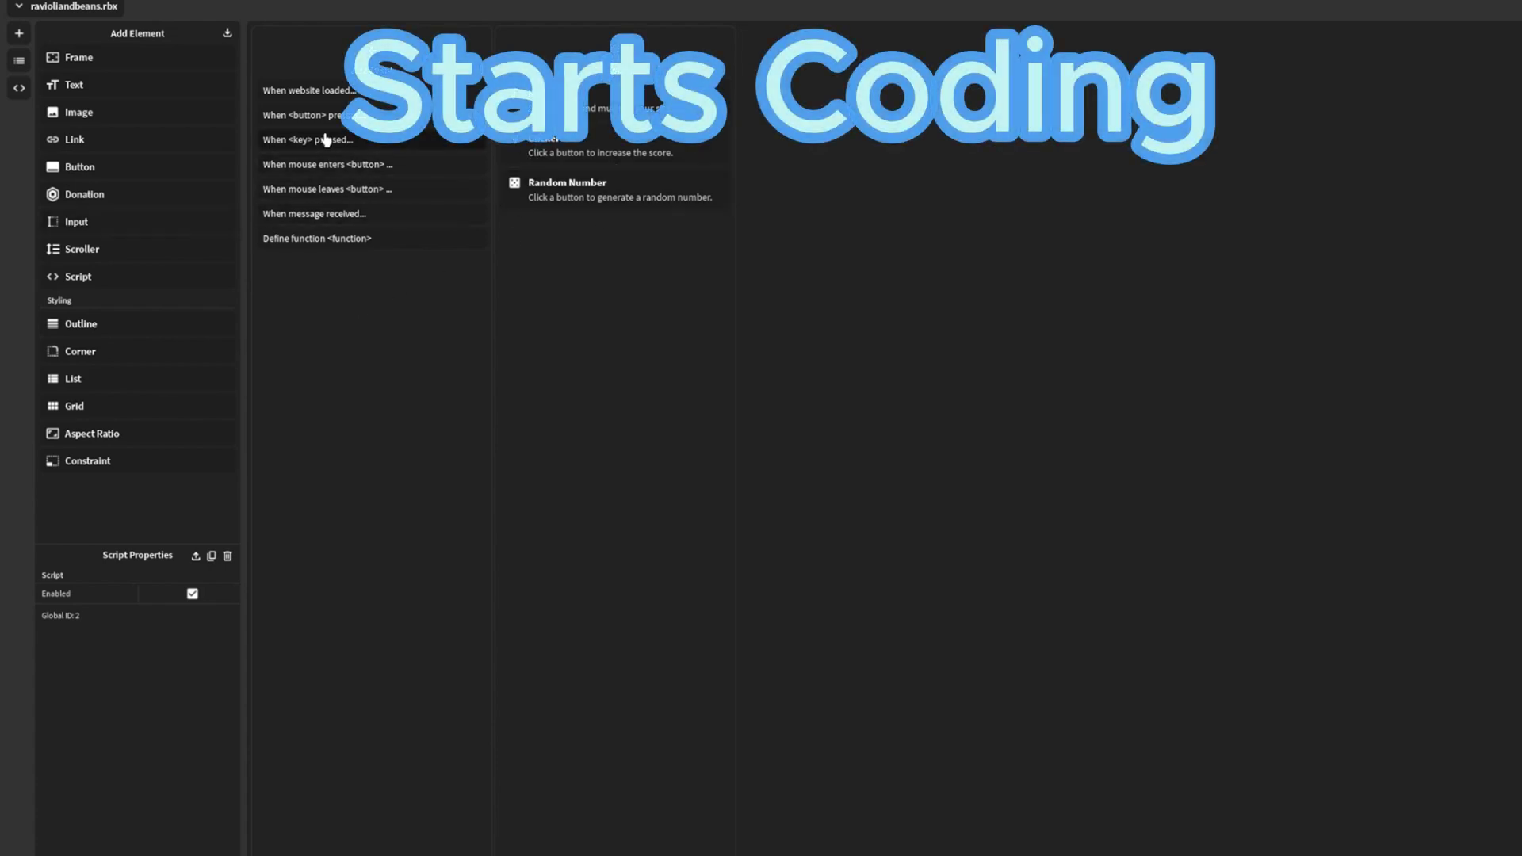
click(300, 115)
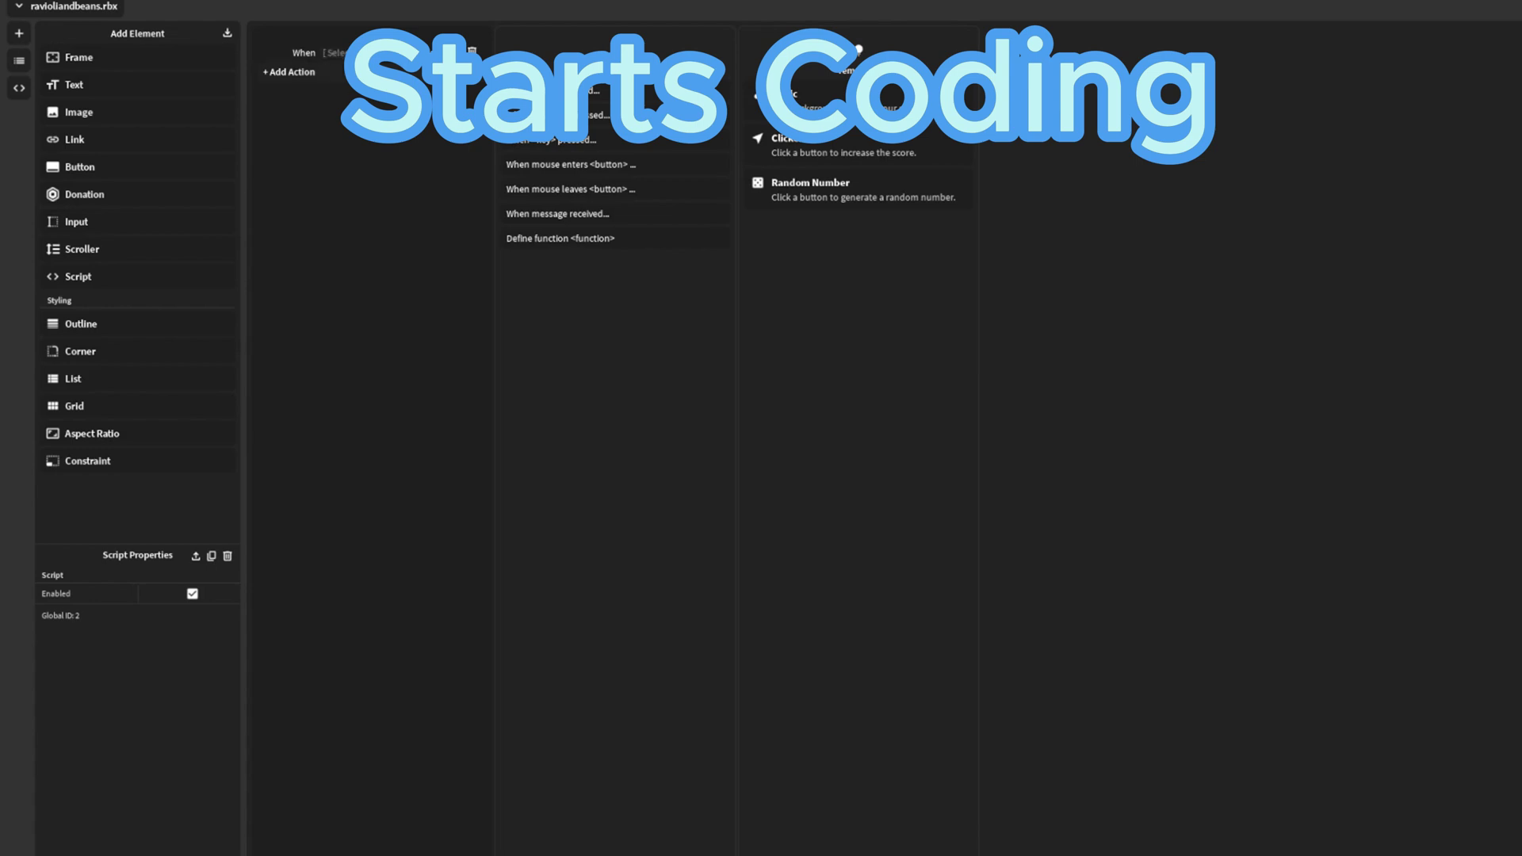
click(19, 60)
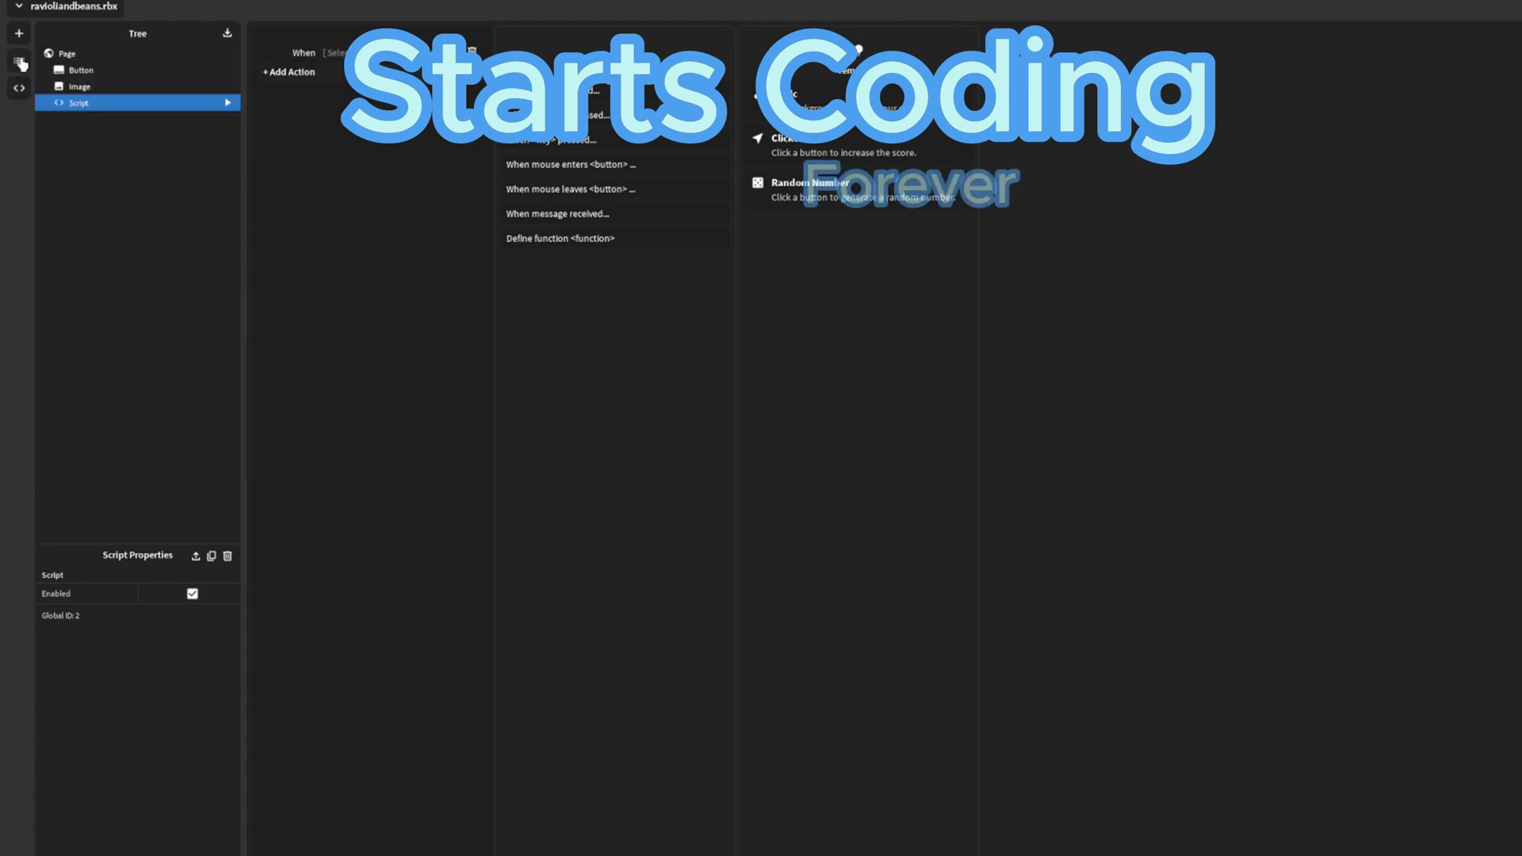
click(109, 74)
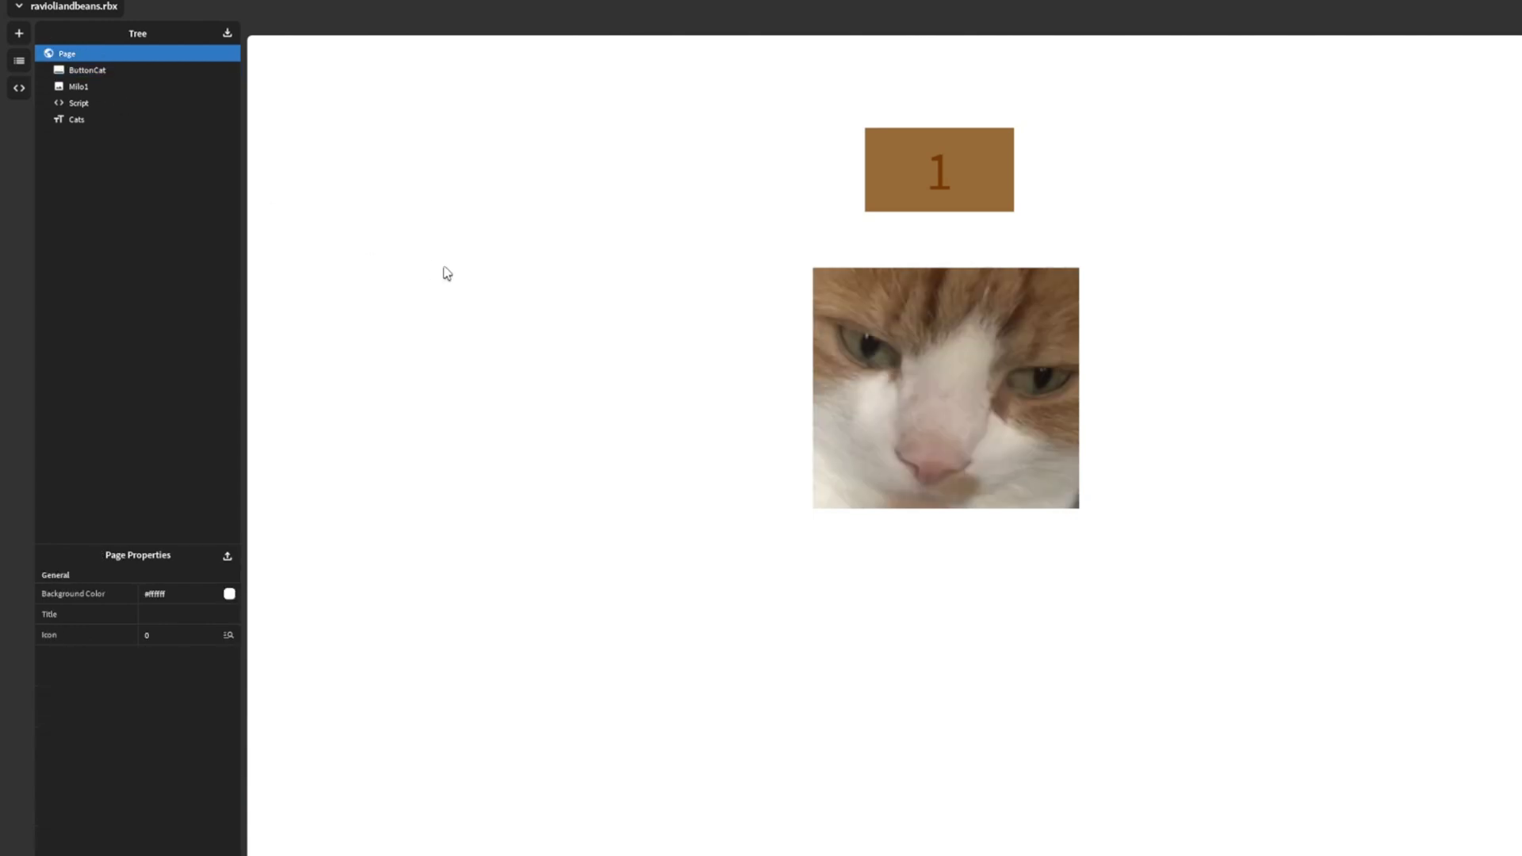
Move the Cats counter below the cat image, to about {0.408,0},{0.616,0}.
click(939, 170)
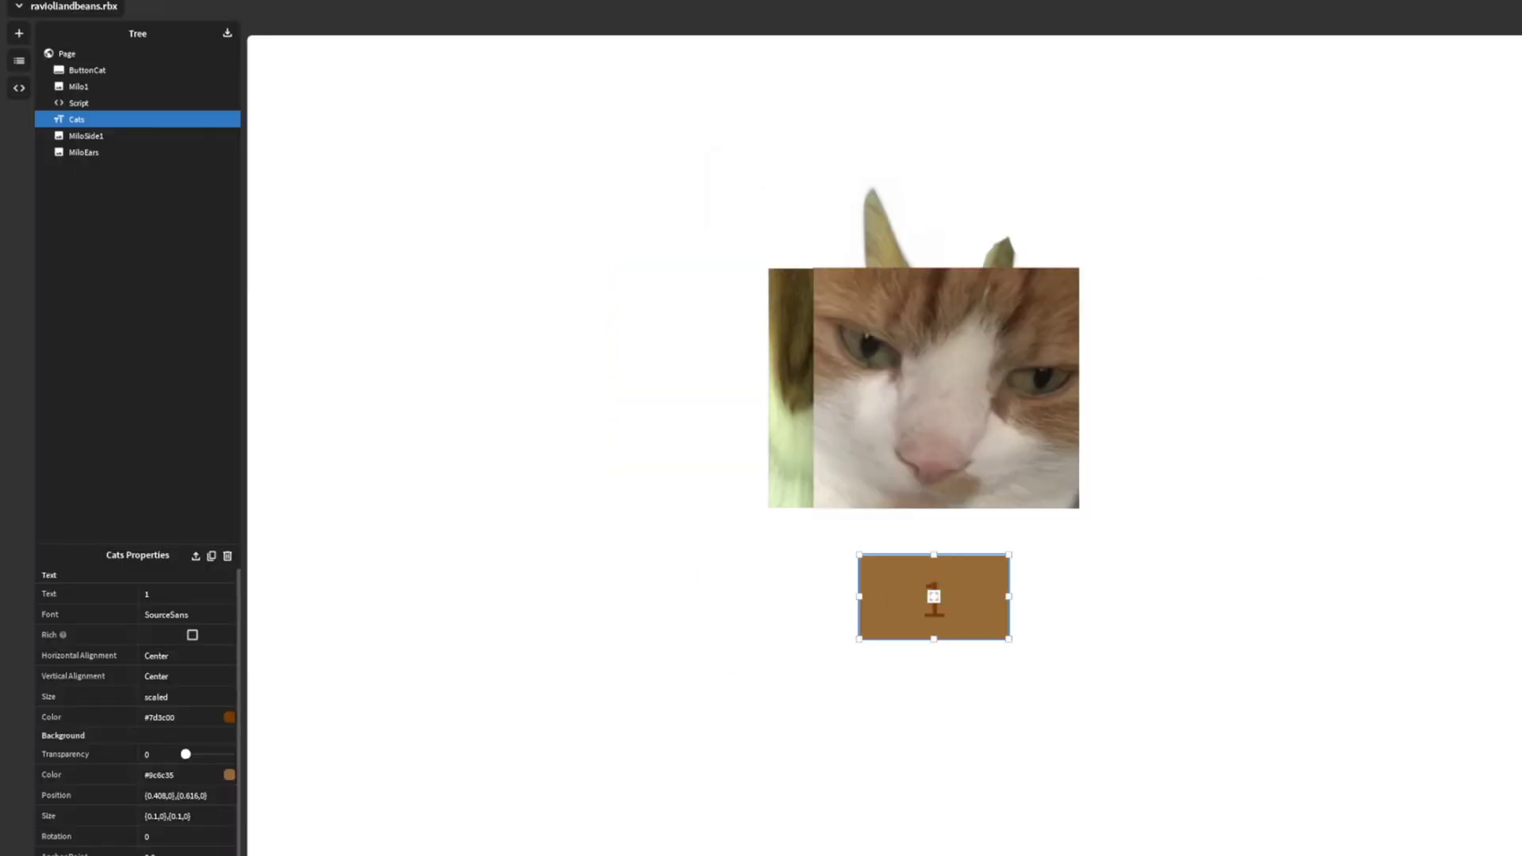
Apply the Music template to the script.
click(85, 105)
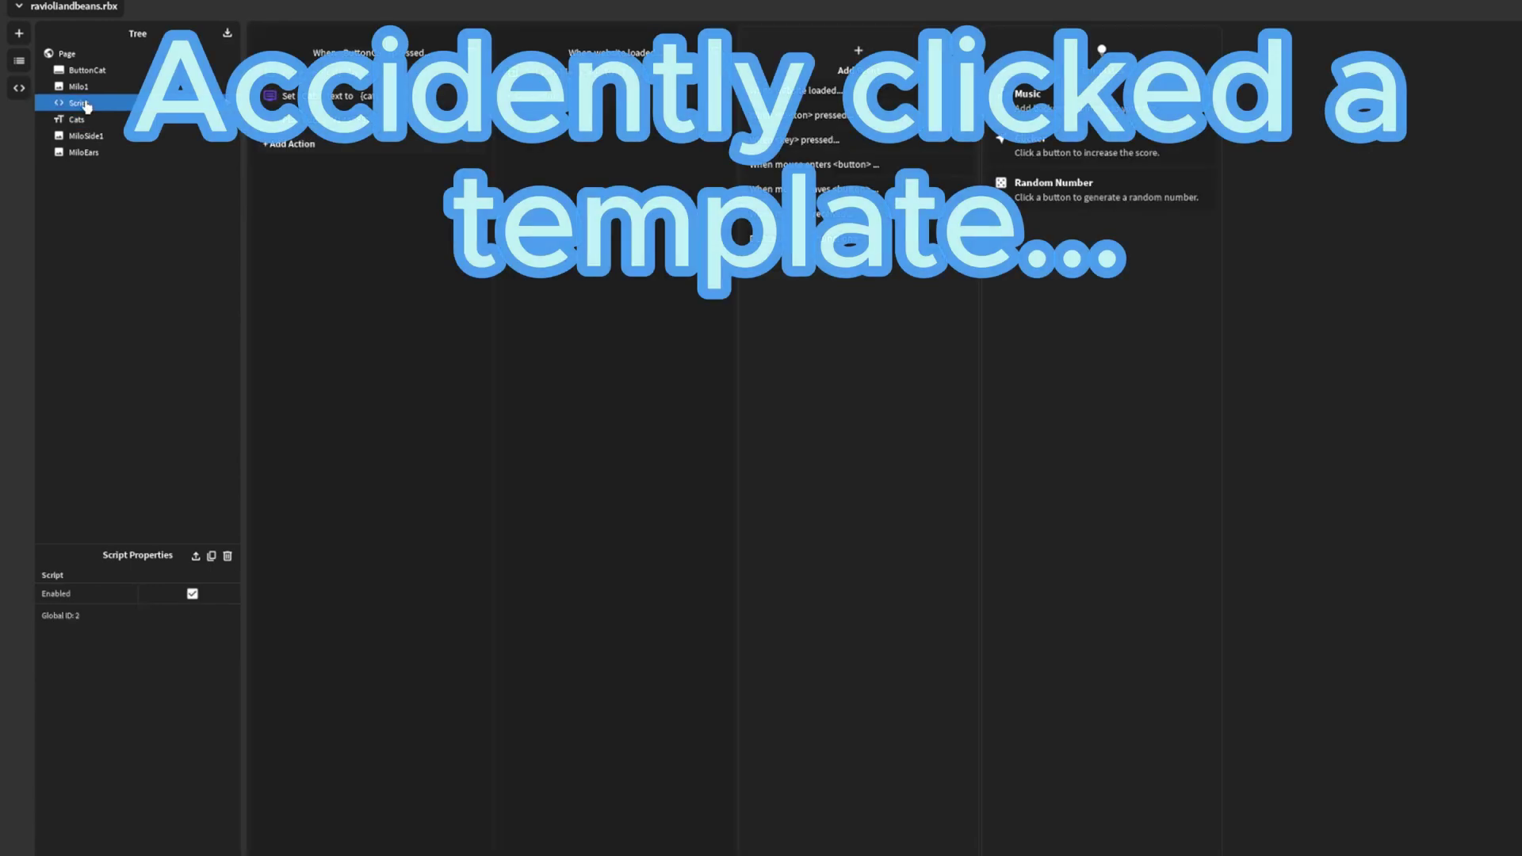
click(1190, 106)
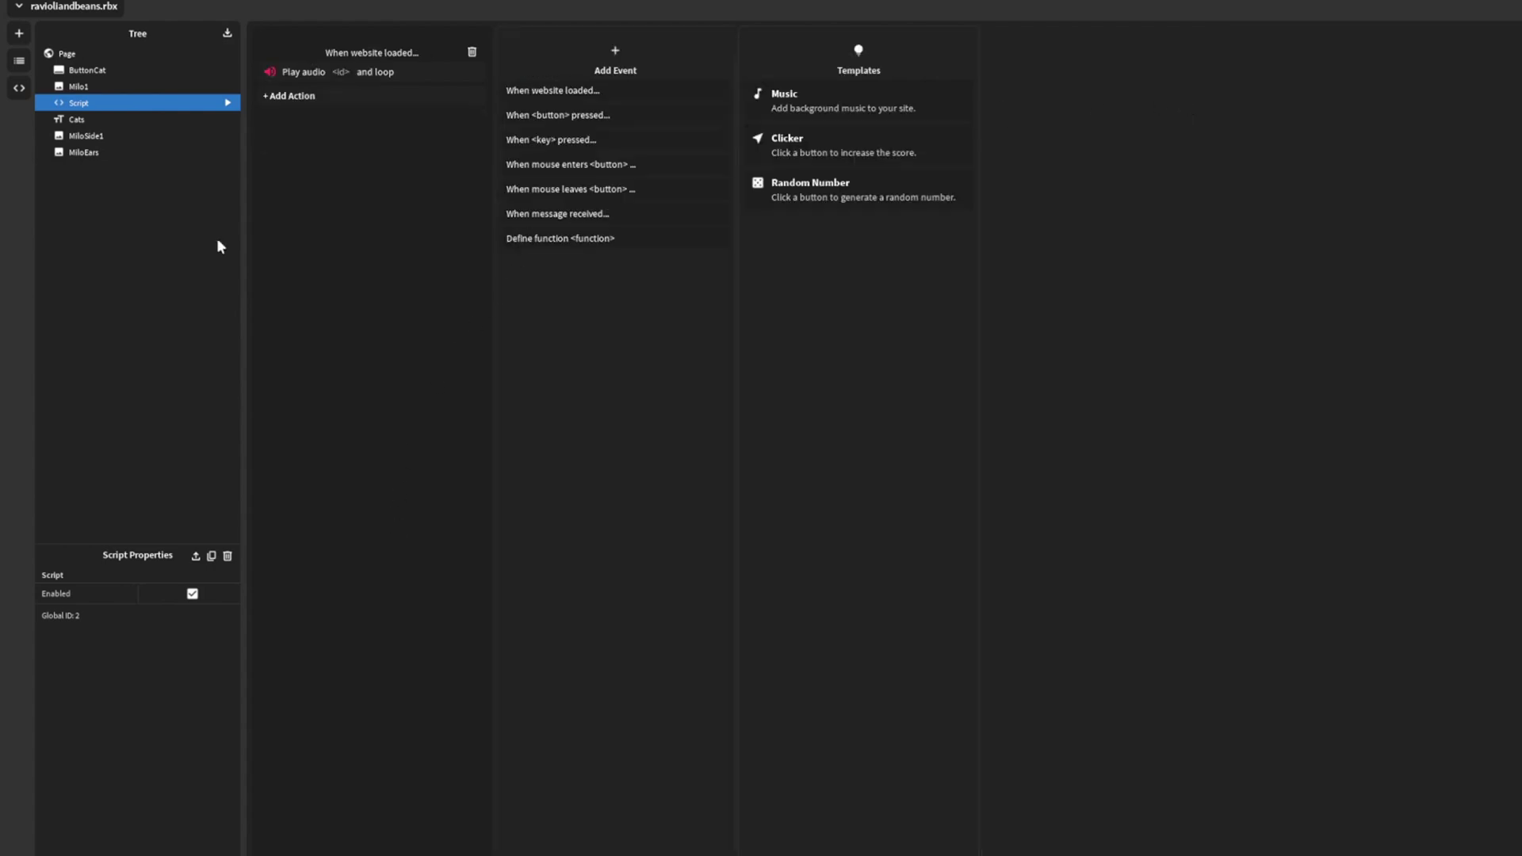
click(95, 87)
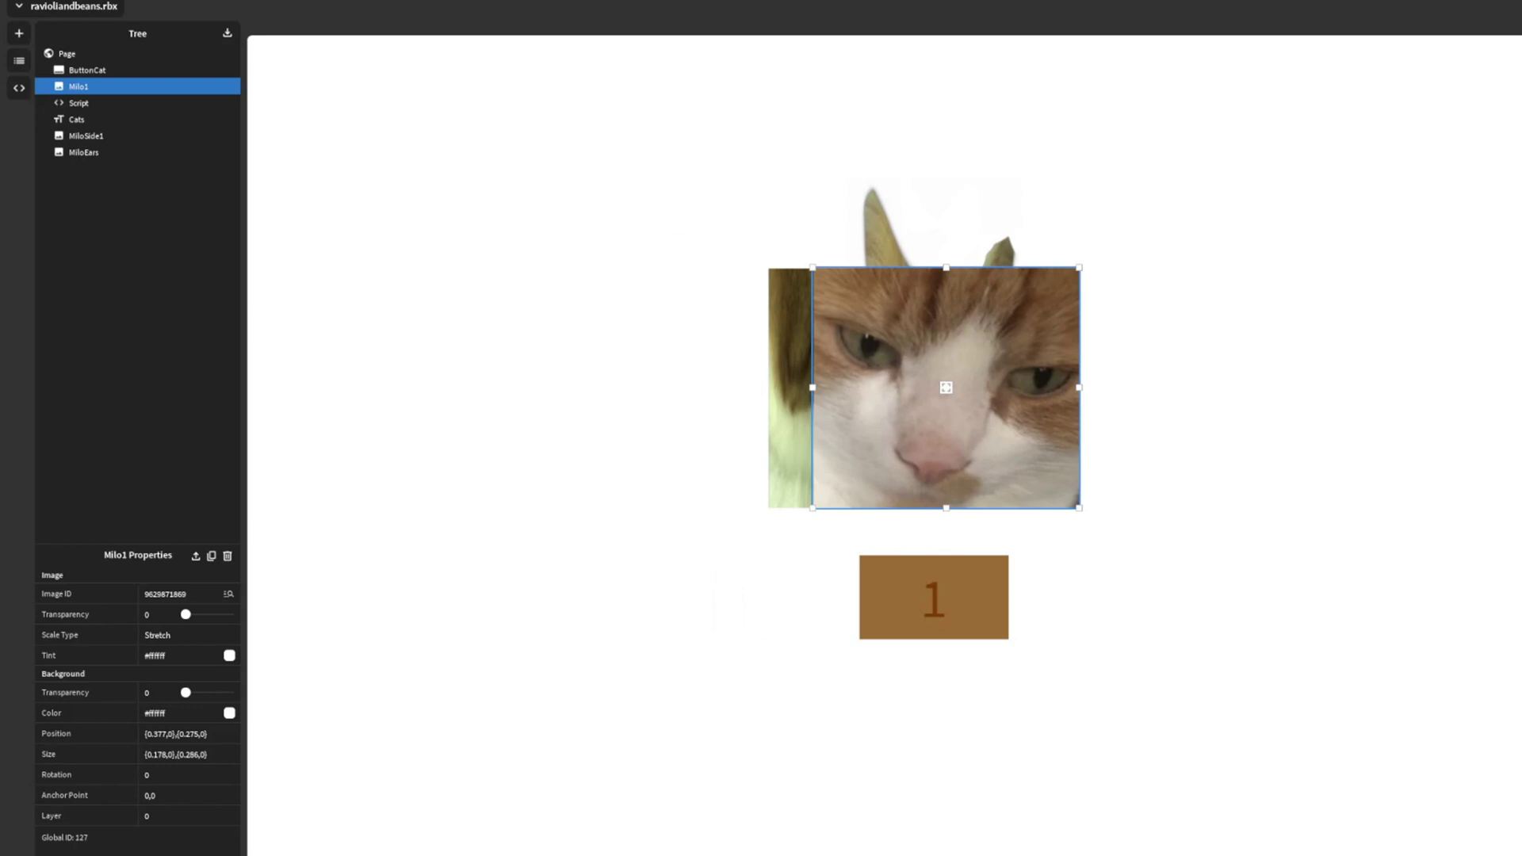
click(78, 103)
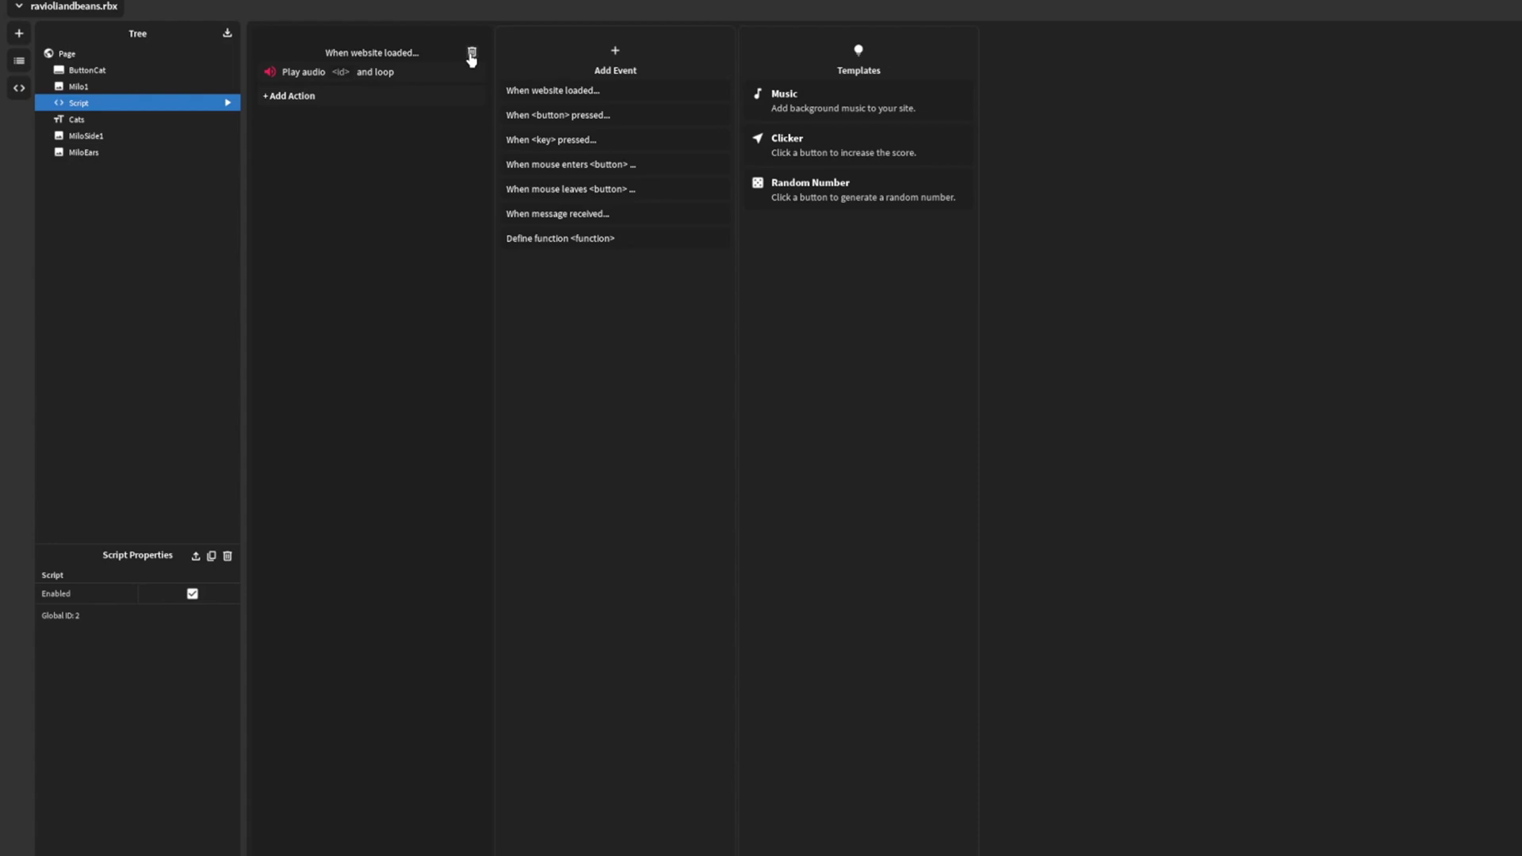
click(472, 54)
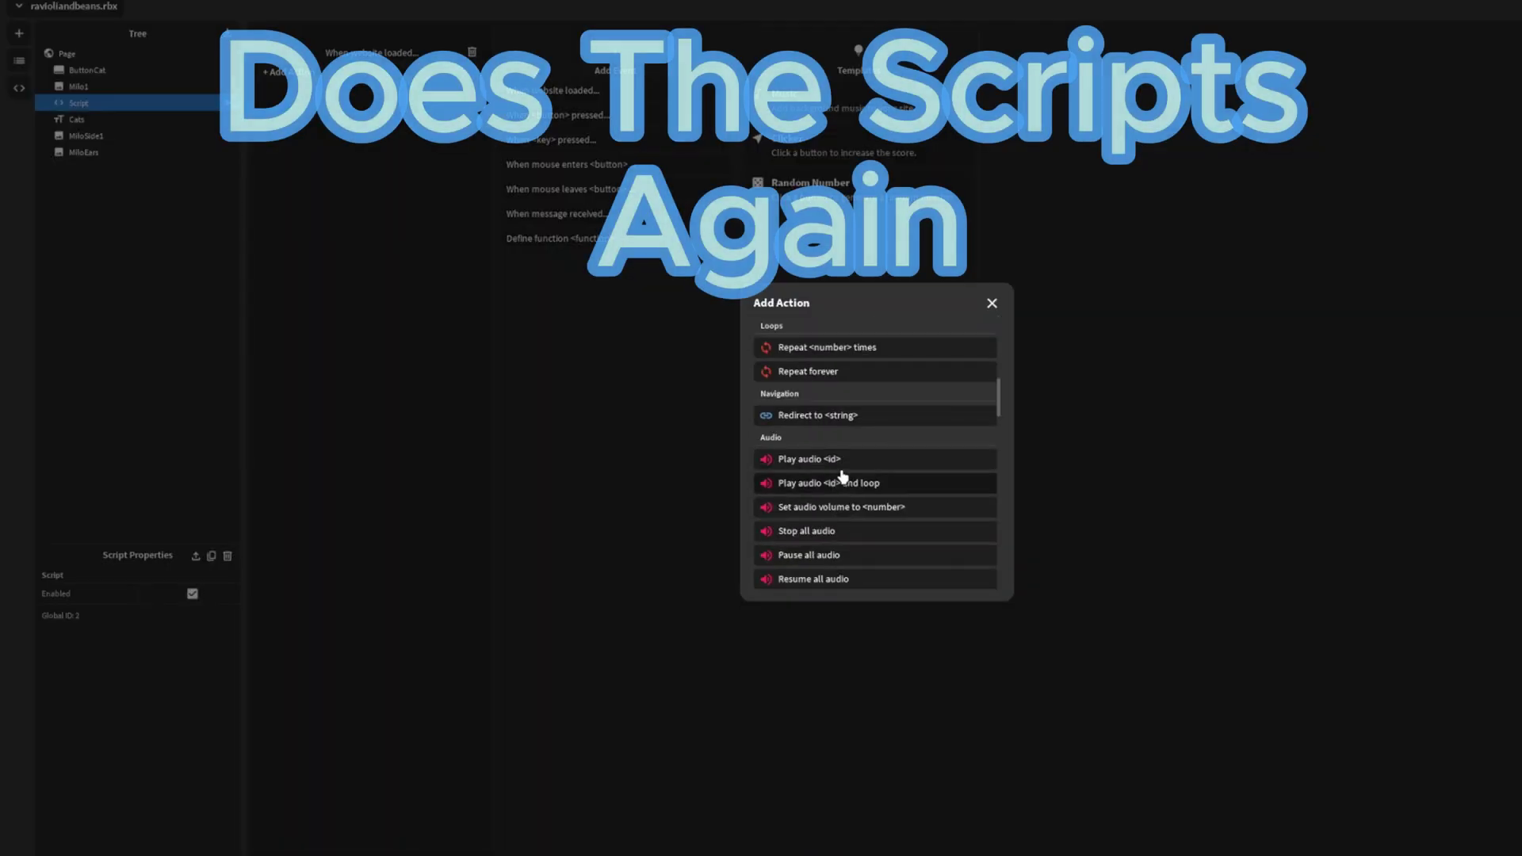
scroll(840, 479, down, 5)
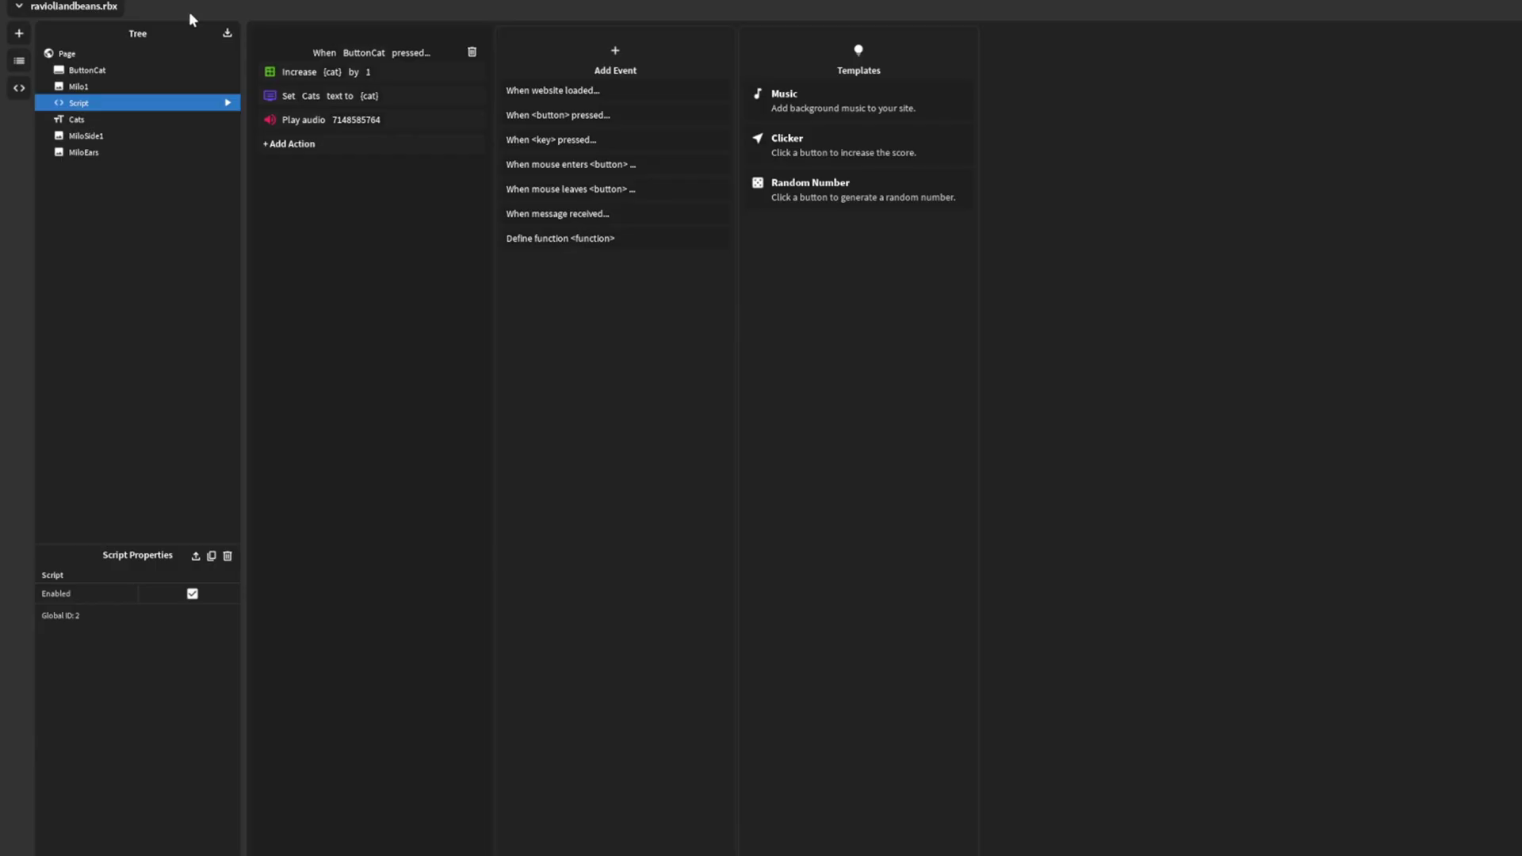
click(100, 279)
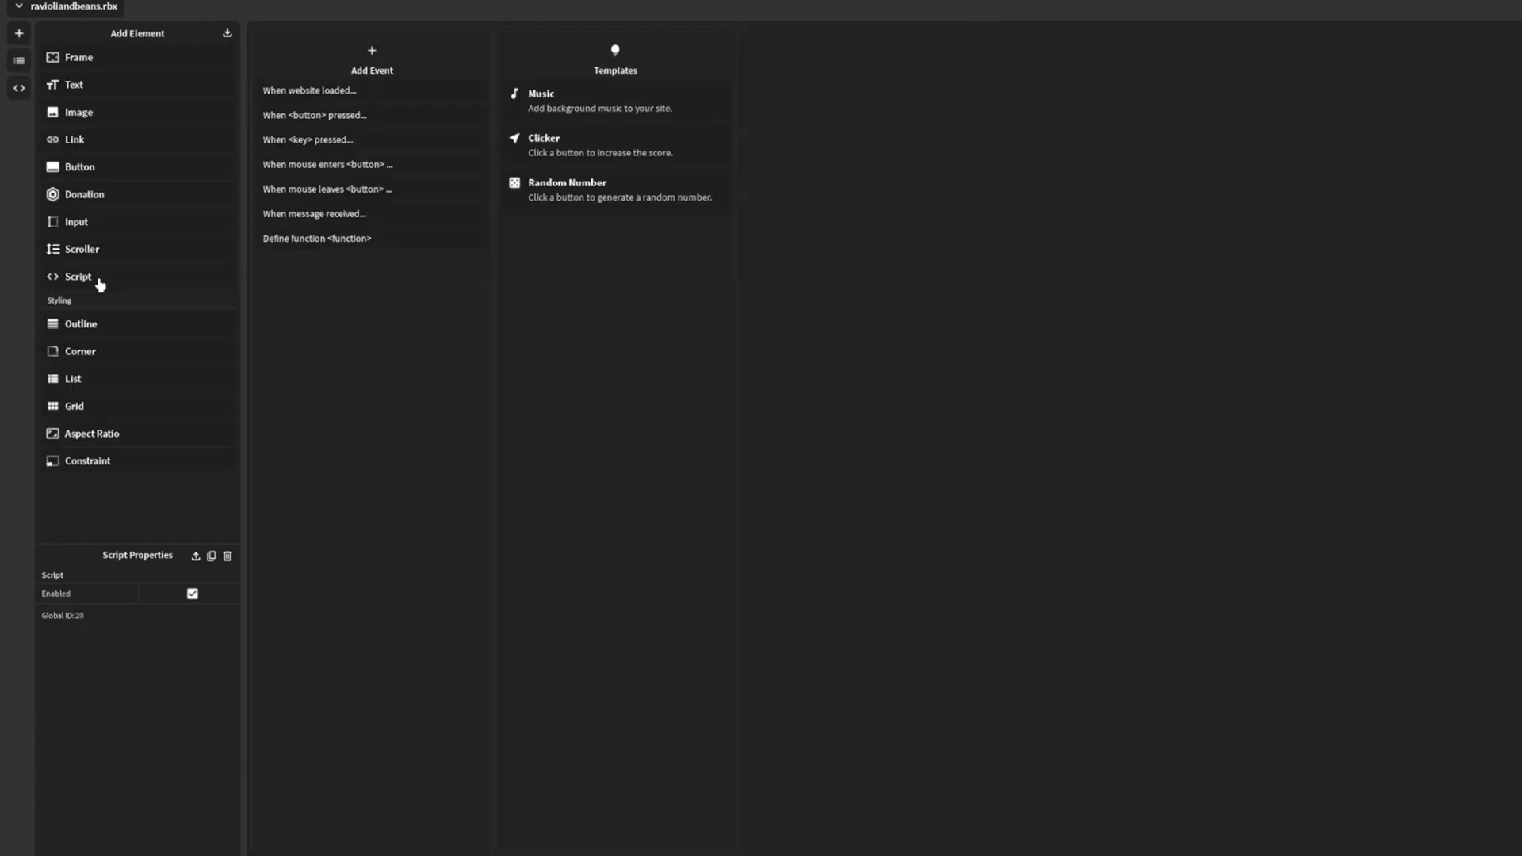
click(16, 33)
click(614, 103)
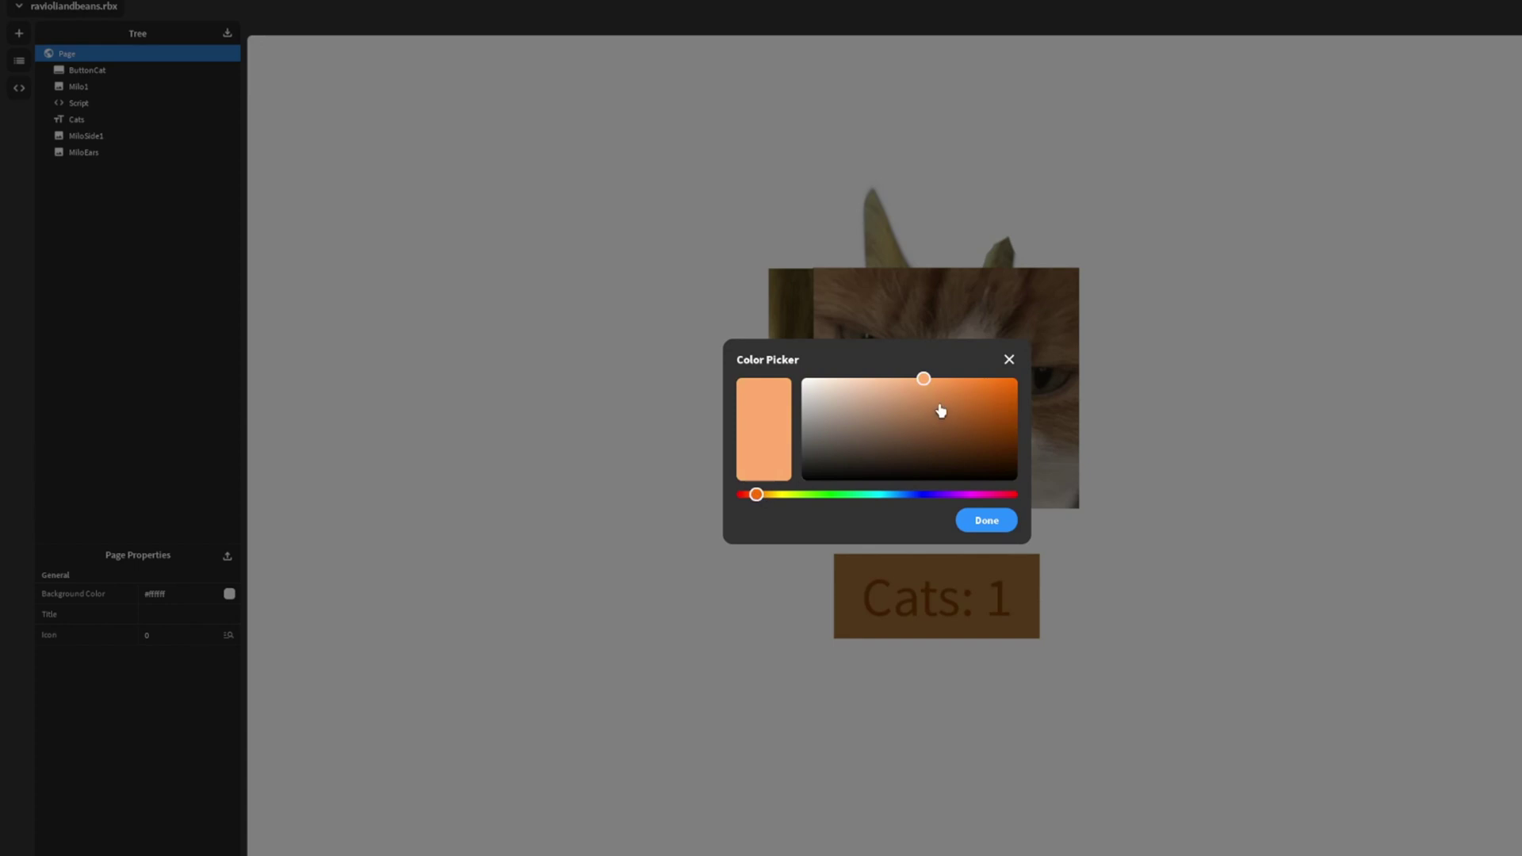
Set the page's background color to a medium brown.
click(928, 413)
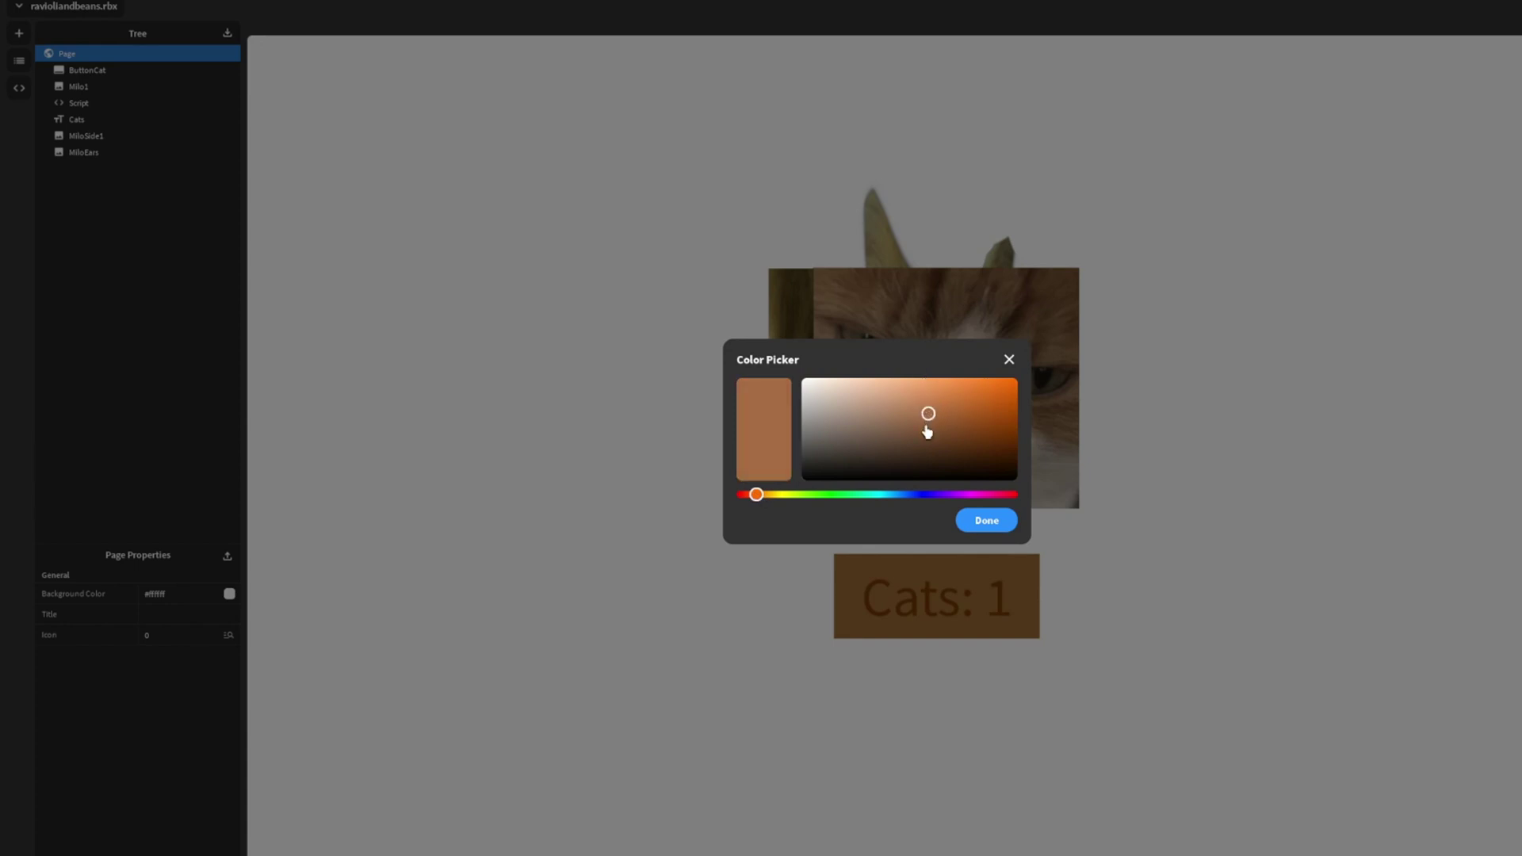
click(927, 426)
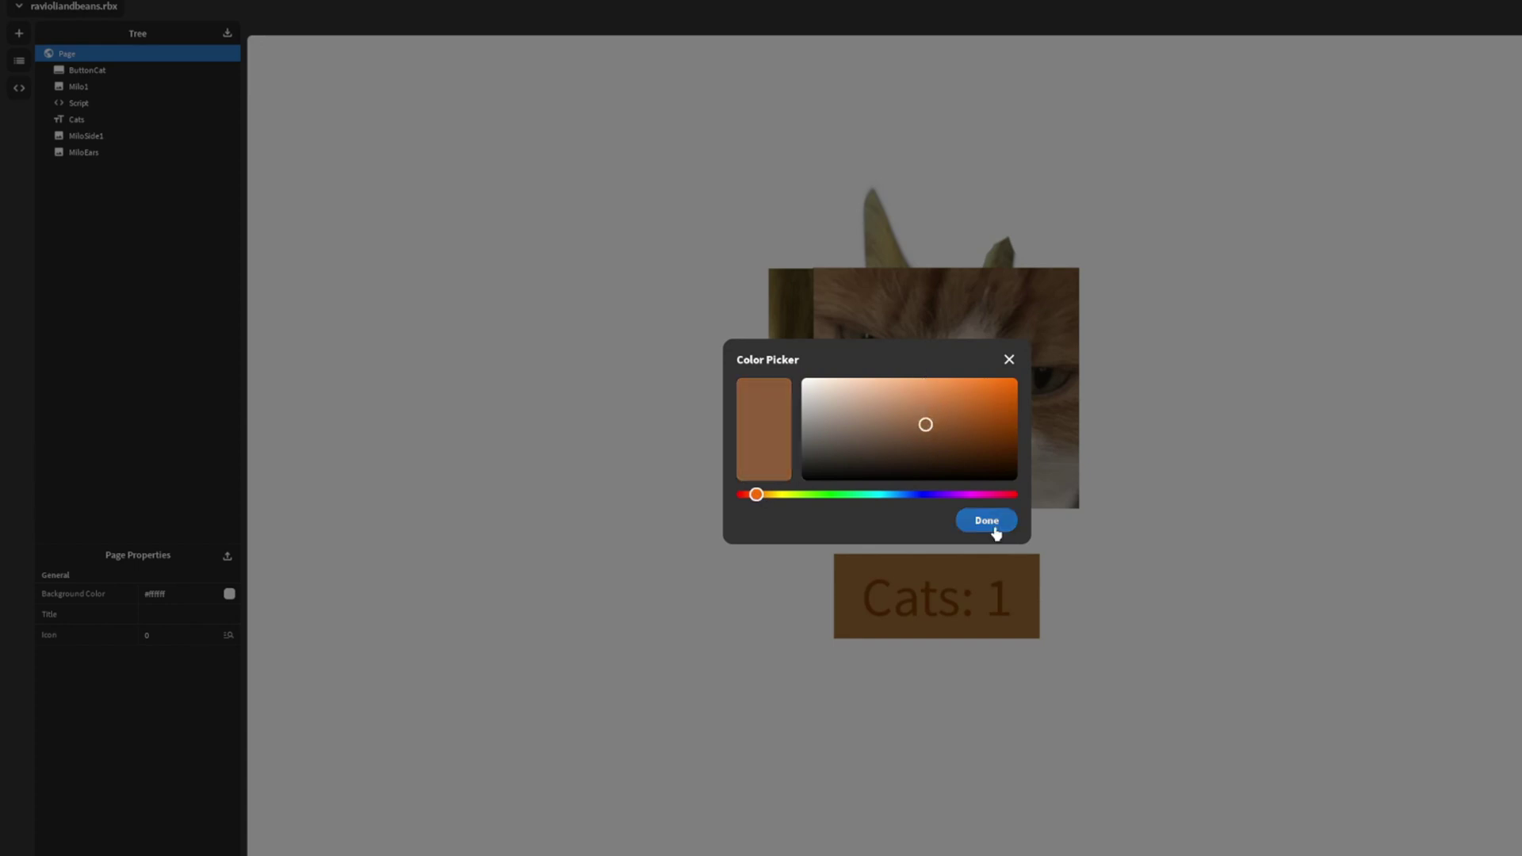
click(990, 523)
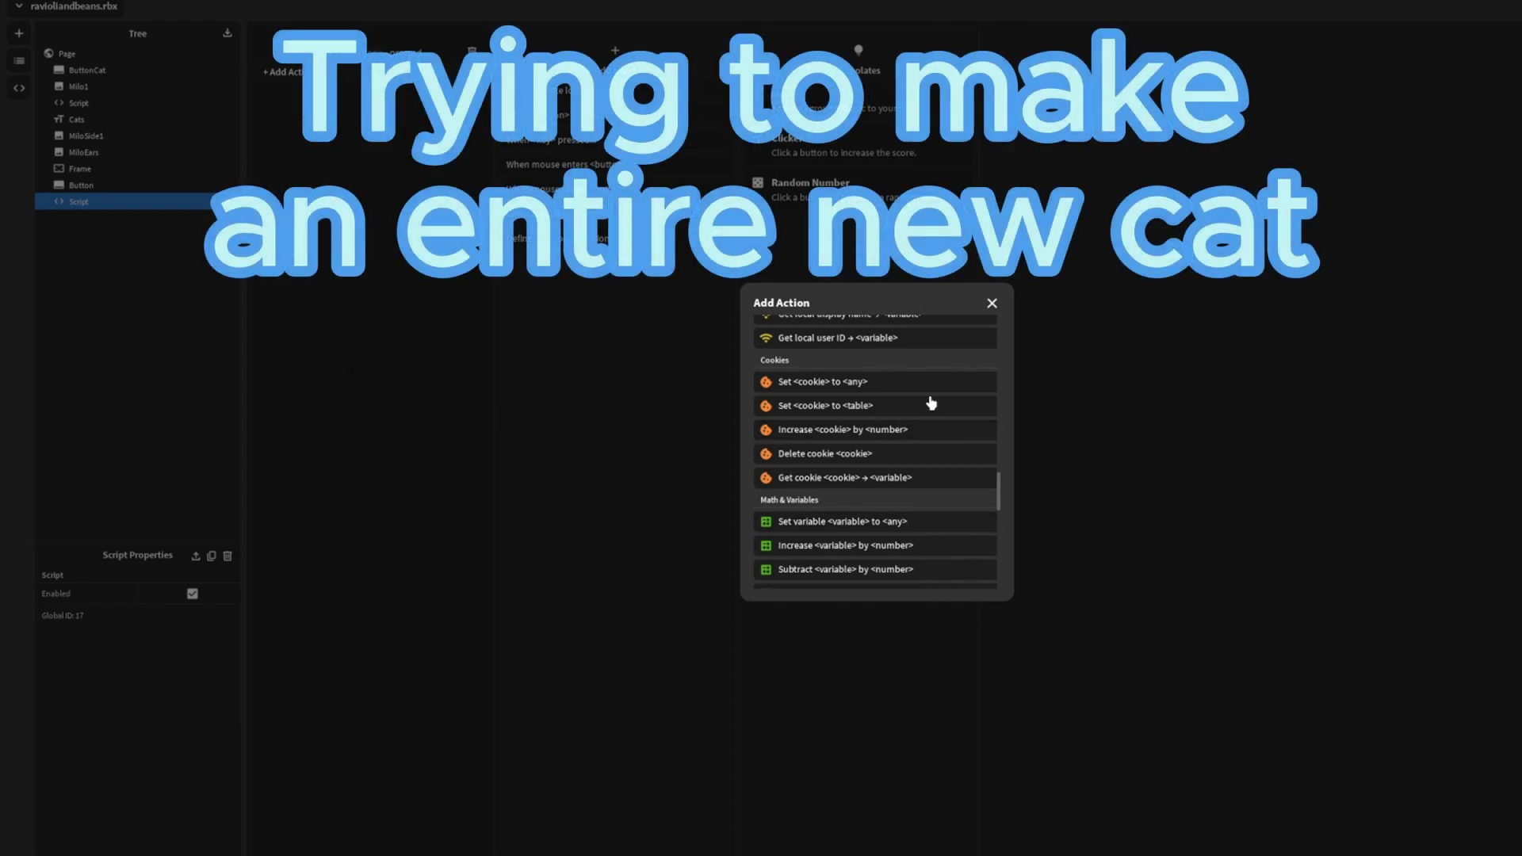
In the upgrade script, add a condition for {cat} greater than 49 and nest an action subtracting from {cat} inside it.
scroll(872, 528, down, 5)
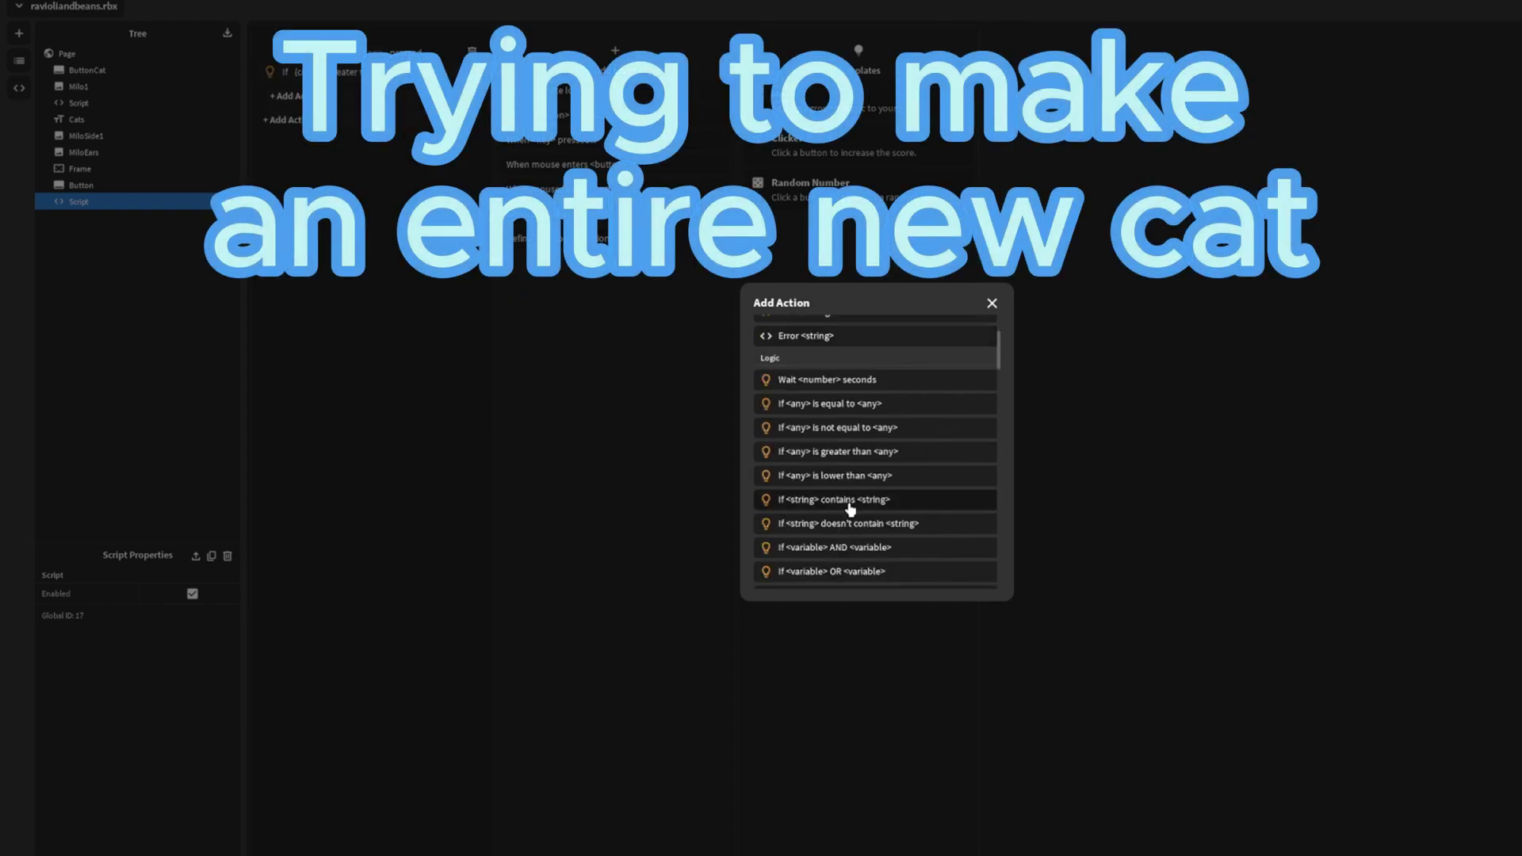
scroll(849, 510, up, 4)
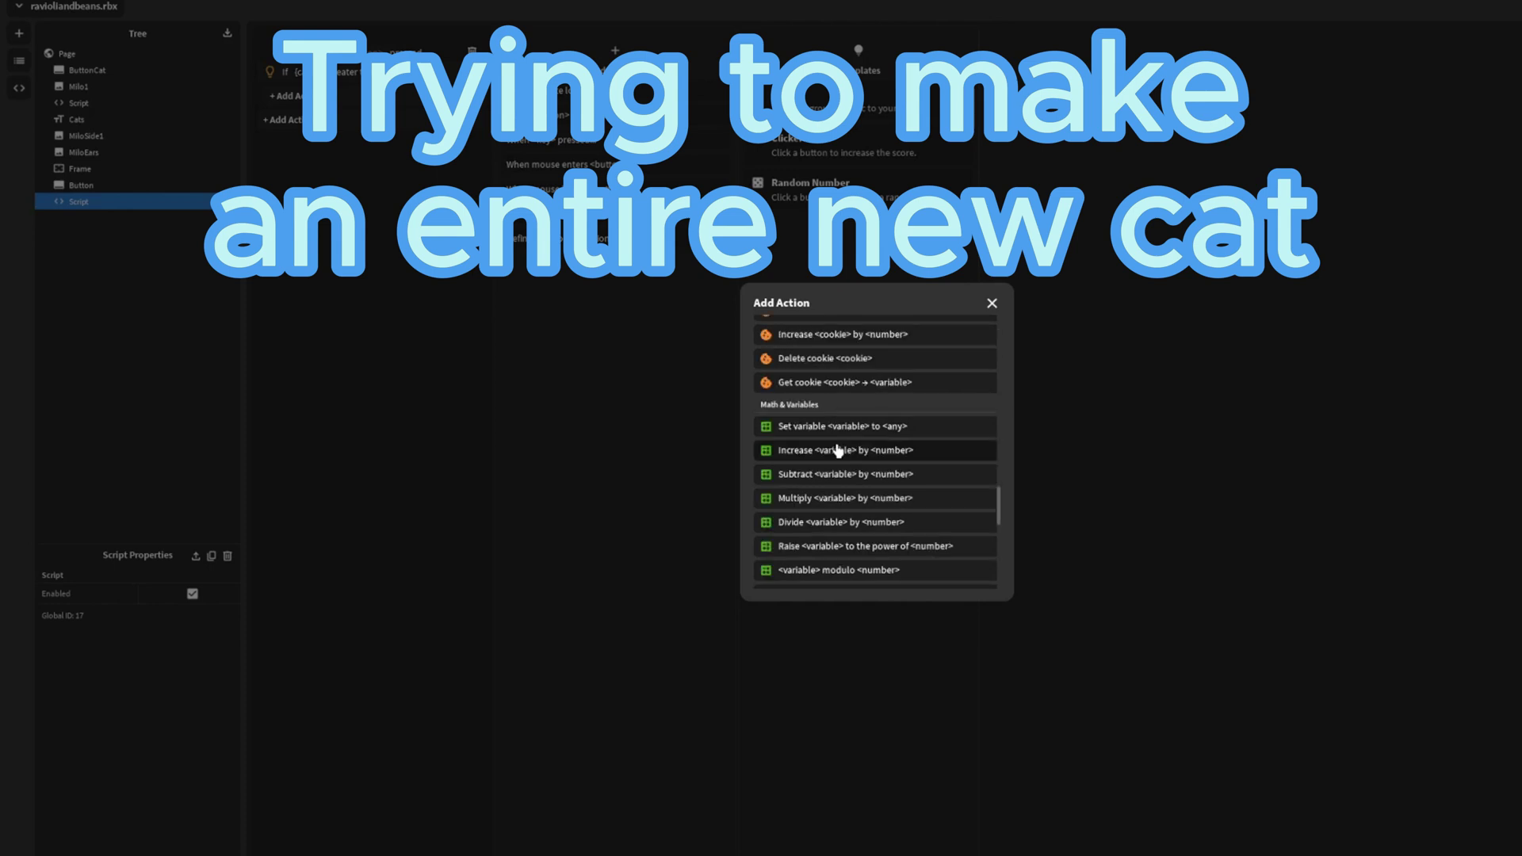
click(840, 474)
click(349, 96)
text(cat)
click(401, 140)
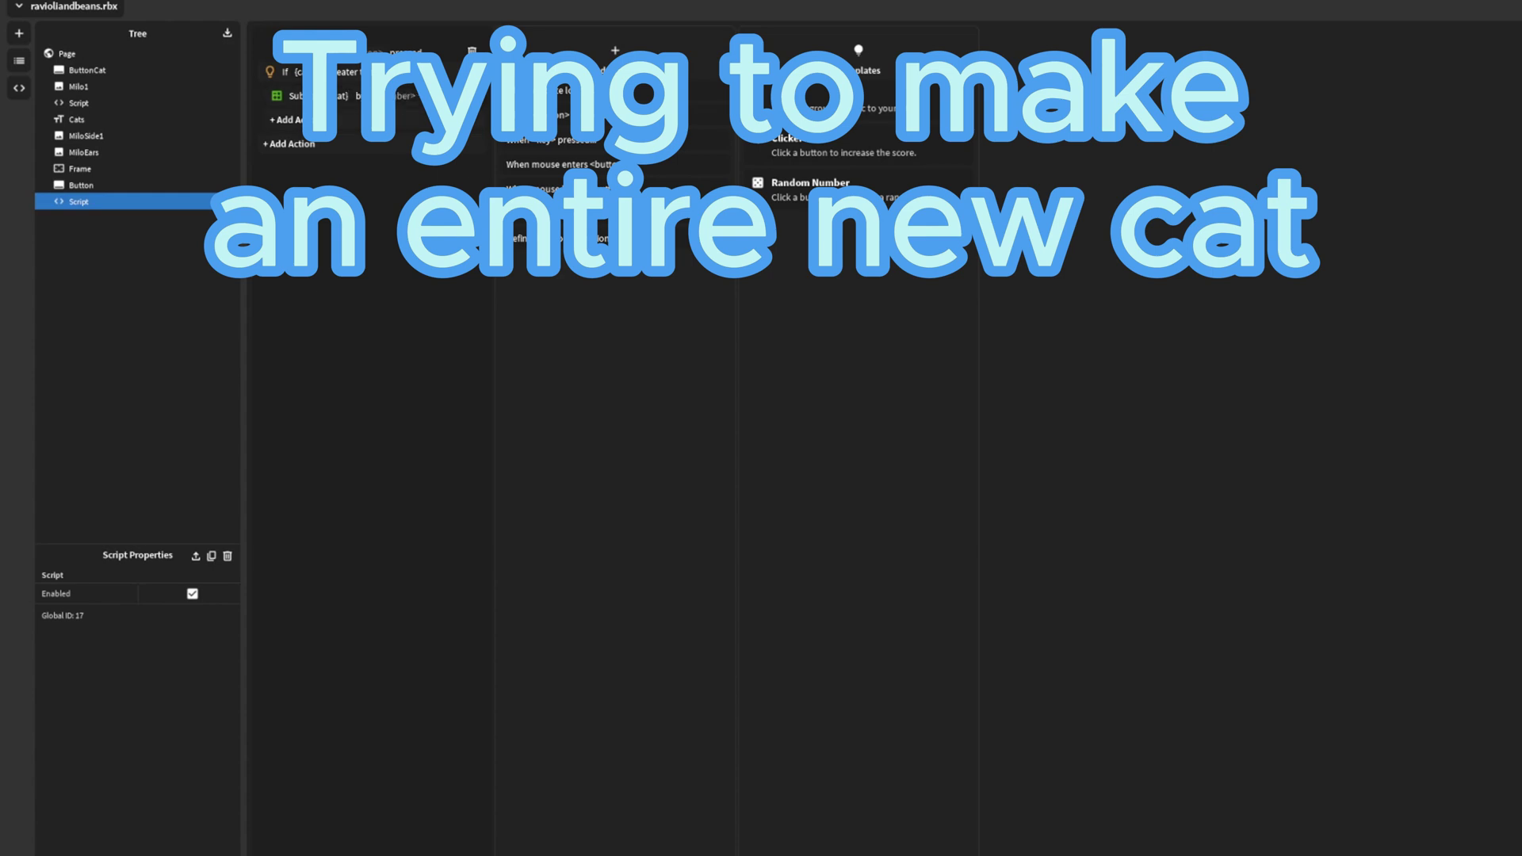
Add an action inside the condition that increases the {cataclick} variable by 1.
click(292, 120)
click(922, 401)
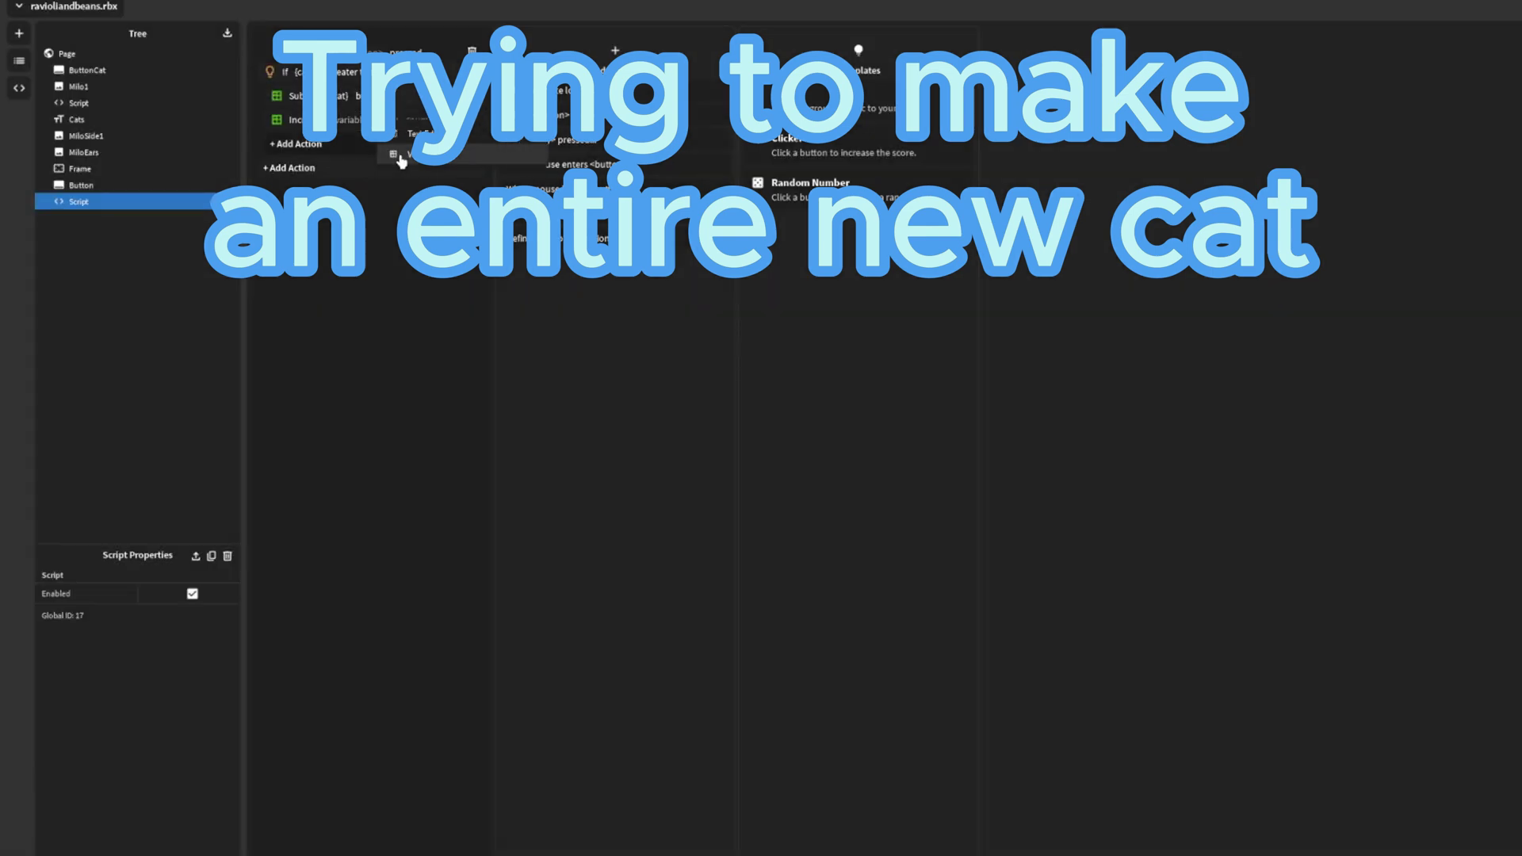
click(397, 153)
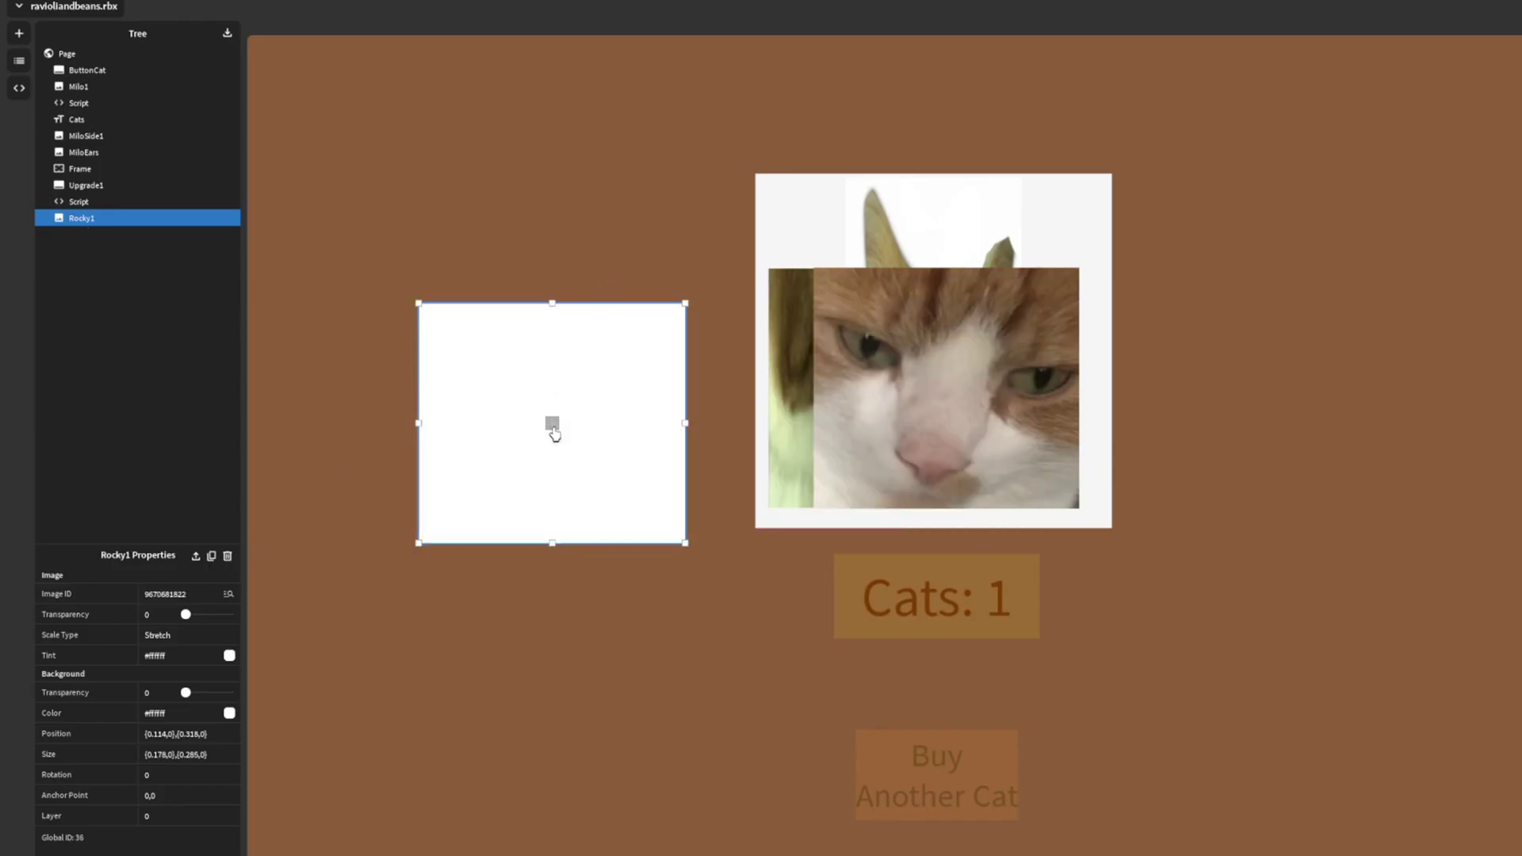
Place the Rocky1 image, sized about {0.111,0},{0.207,0}, beside the main cat and add the Rocky2 side strip to it.
drag(450, 396, 573, 418)
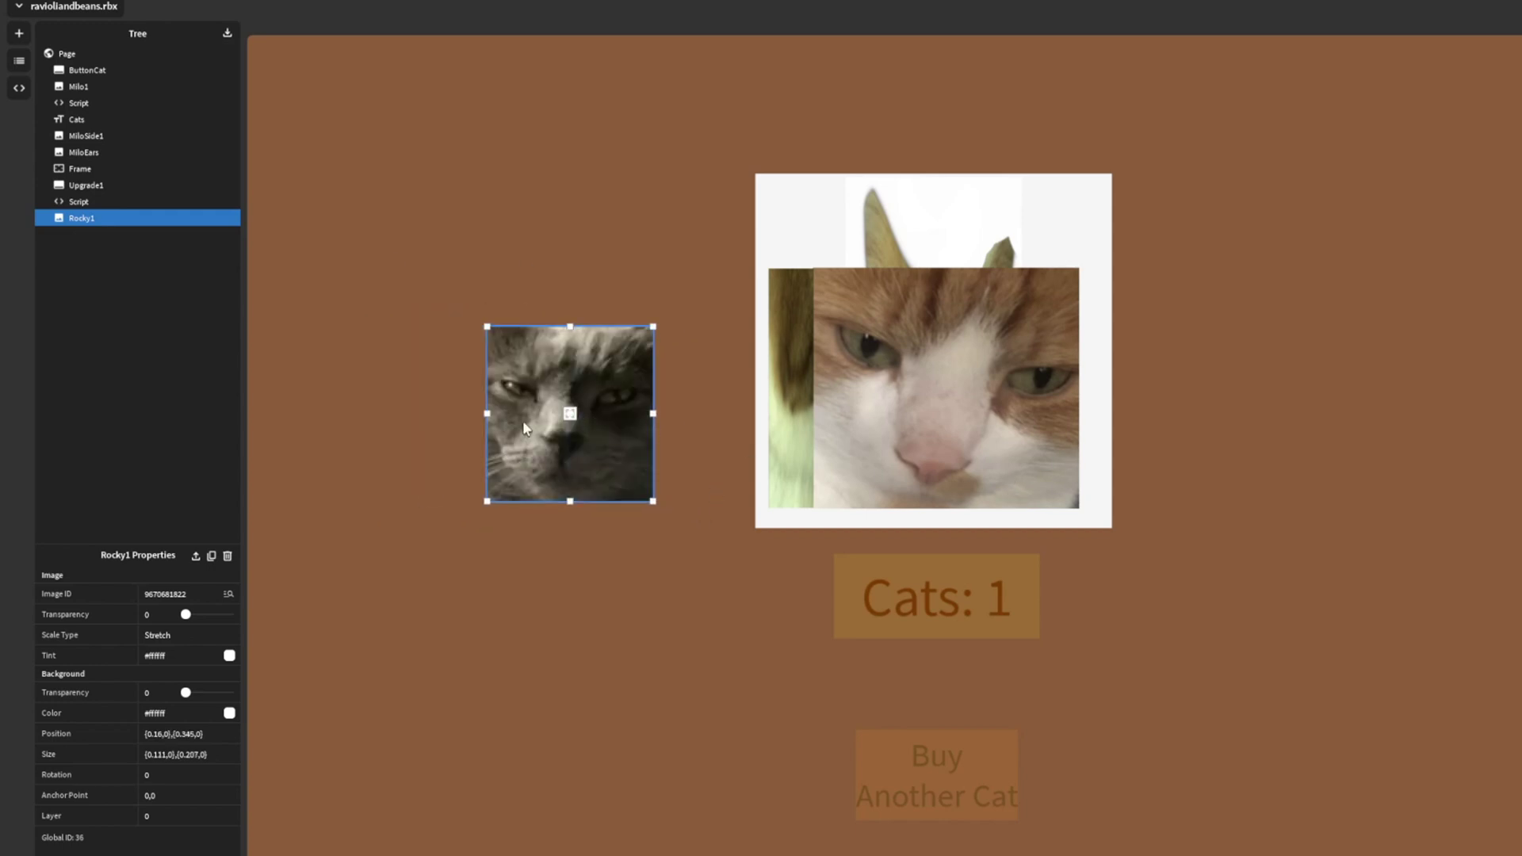
key(ctrl+z)
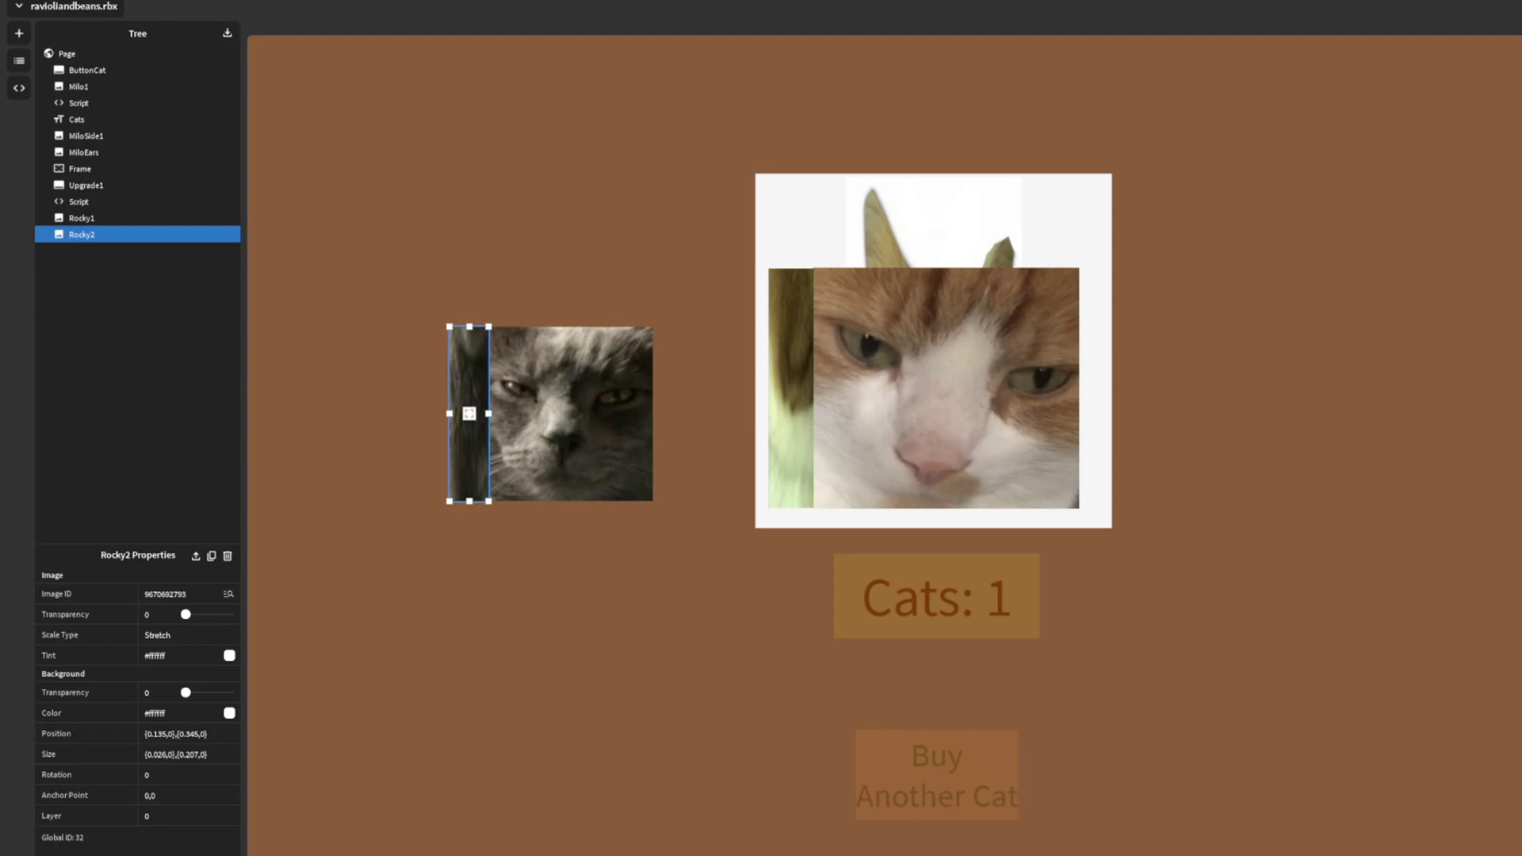
Make the upgrade script hide Upgrade1 and show all Rocky elements on purchase, and hide the Rocky elements on website load.
click(79, 201)
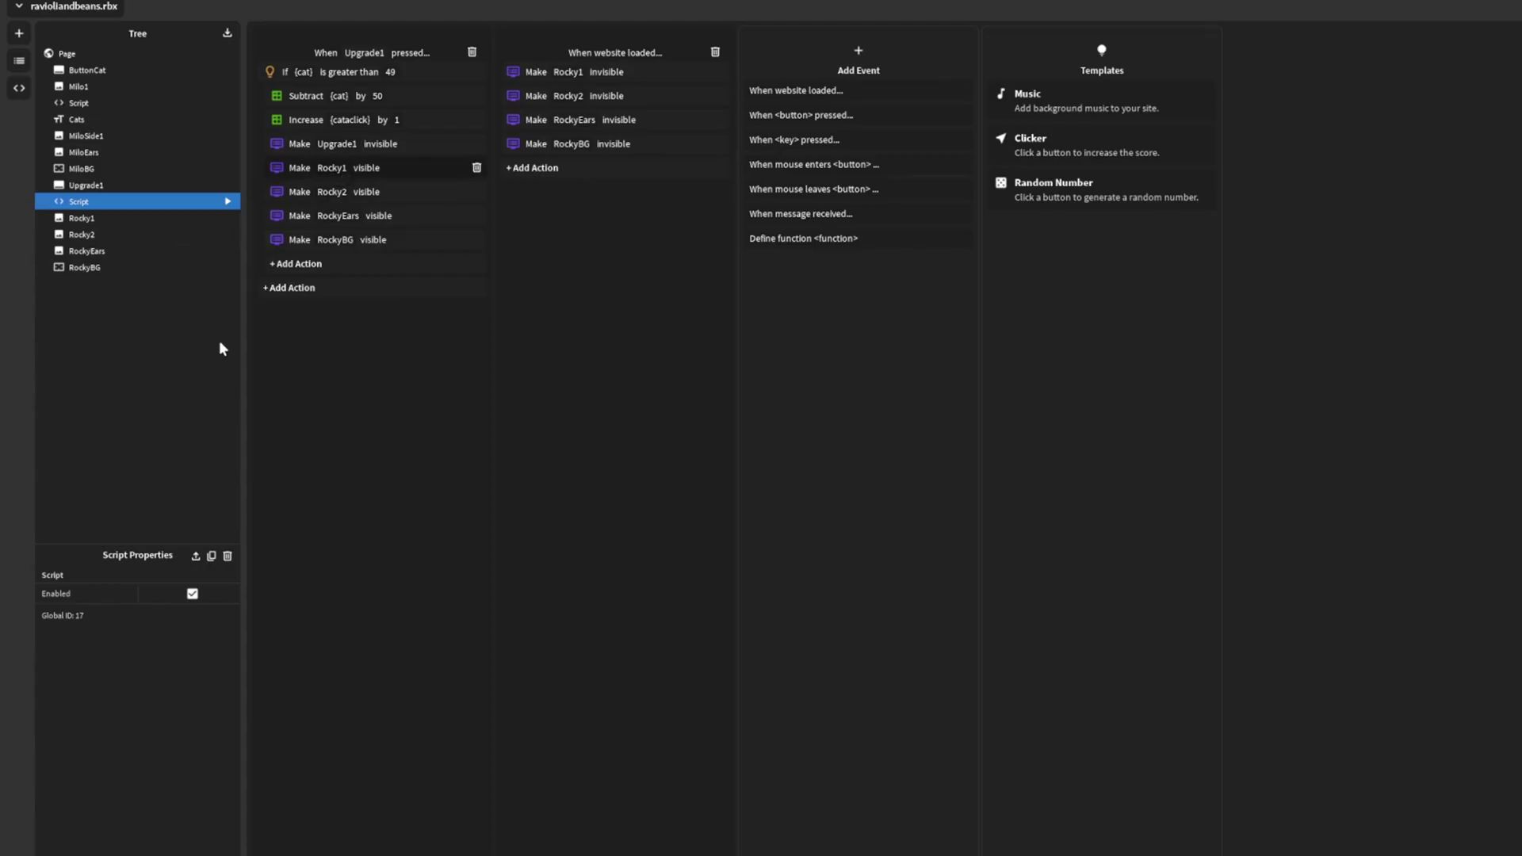
click(84, 73)
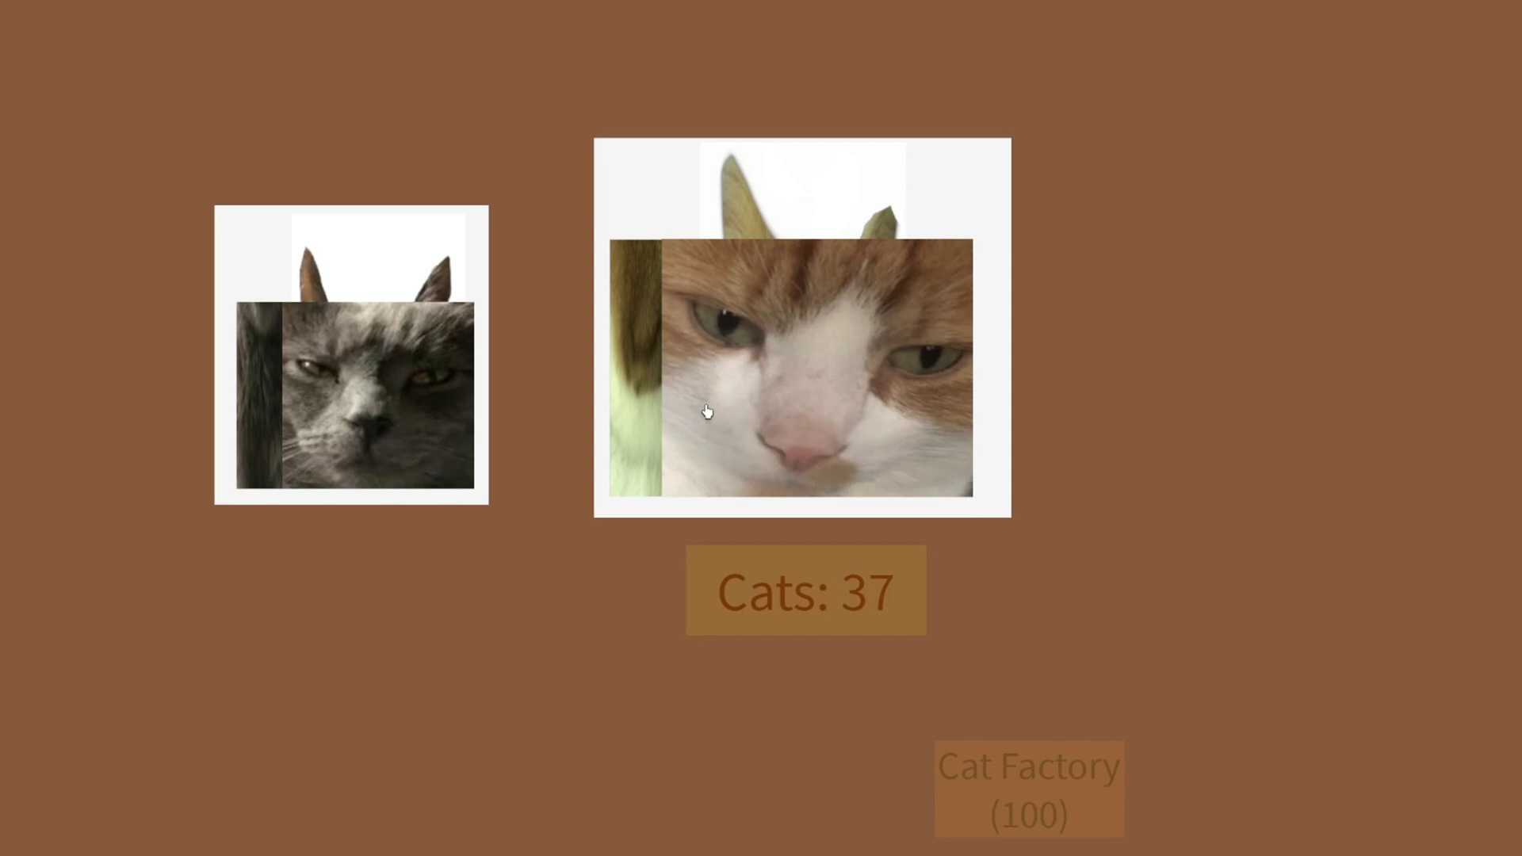
Test the clicker game by raising the cat count with the main cat and buying the Cat Factory (100) upgrade.
double_click(706, 410)
double_click(706, 410)
double_click(707, 410)
double_click(706, 410)
double_click(706, 410)
double_click(707, 410)
double_click(707, 410)
double_click(707, 410)
double_click(701, 406)
double_click(696, 402)
double_click(694, 401)
double_click(694, 401)
double_click(692, 402)
double_click(693, 401)
click(1039, 815)
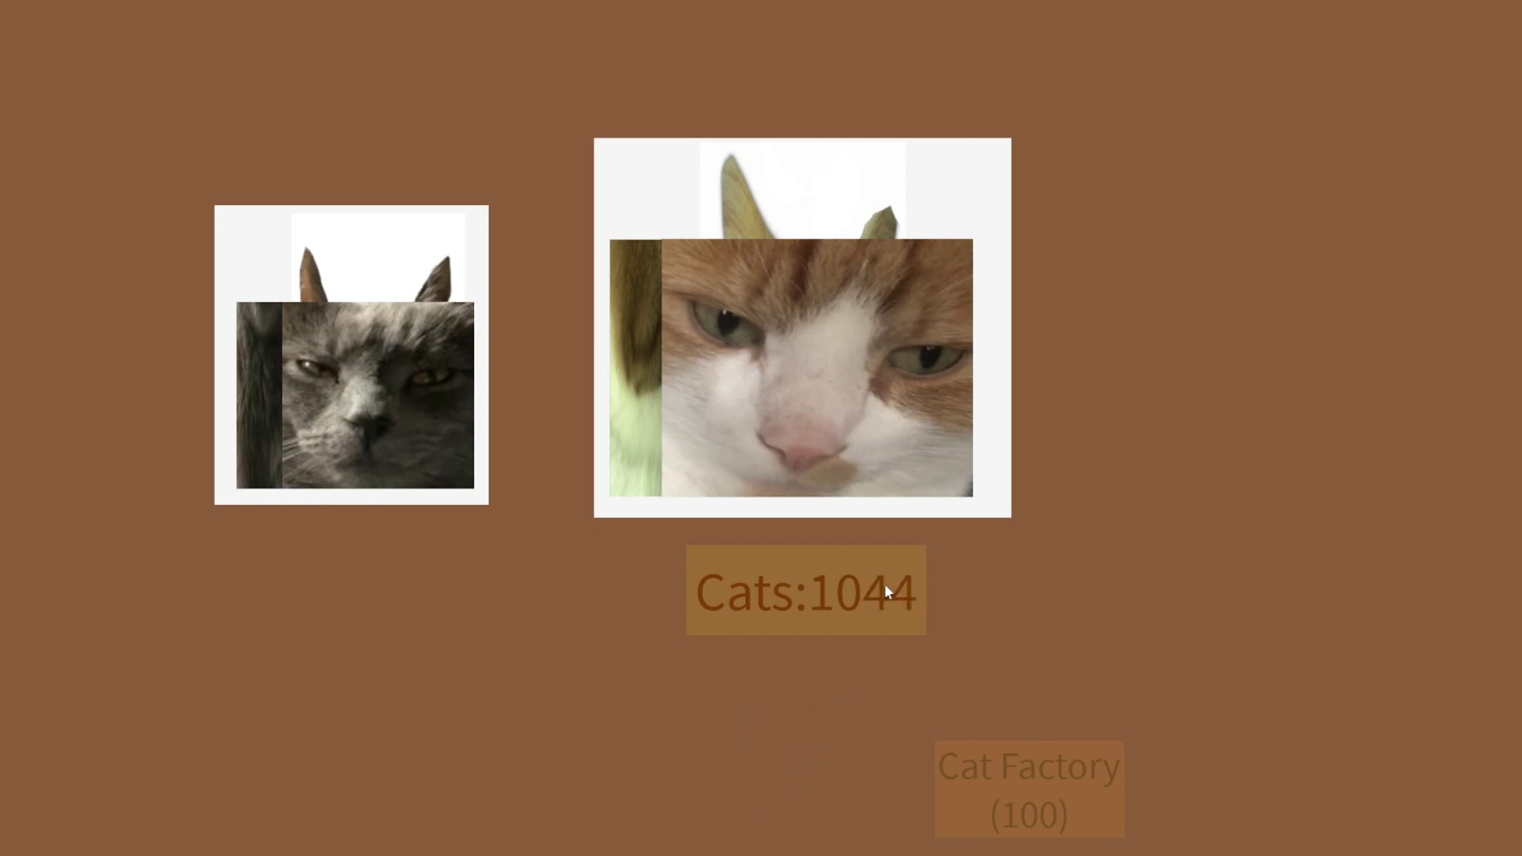
Test adding more cats with the main cat after the Cat Factory purchase.
click(724, 384)
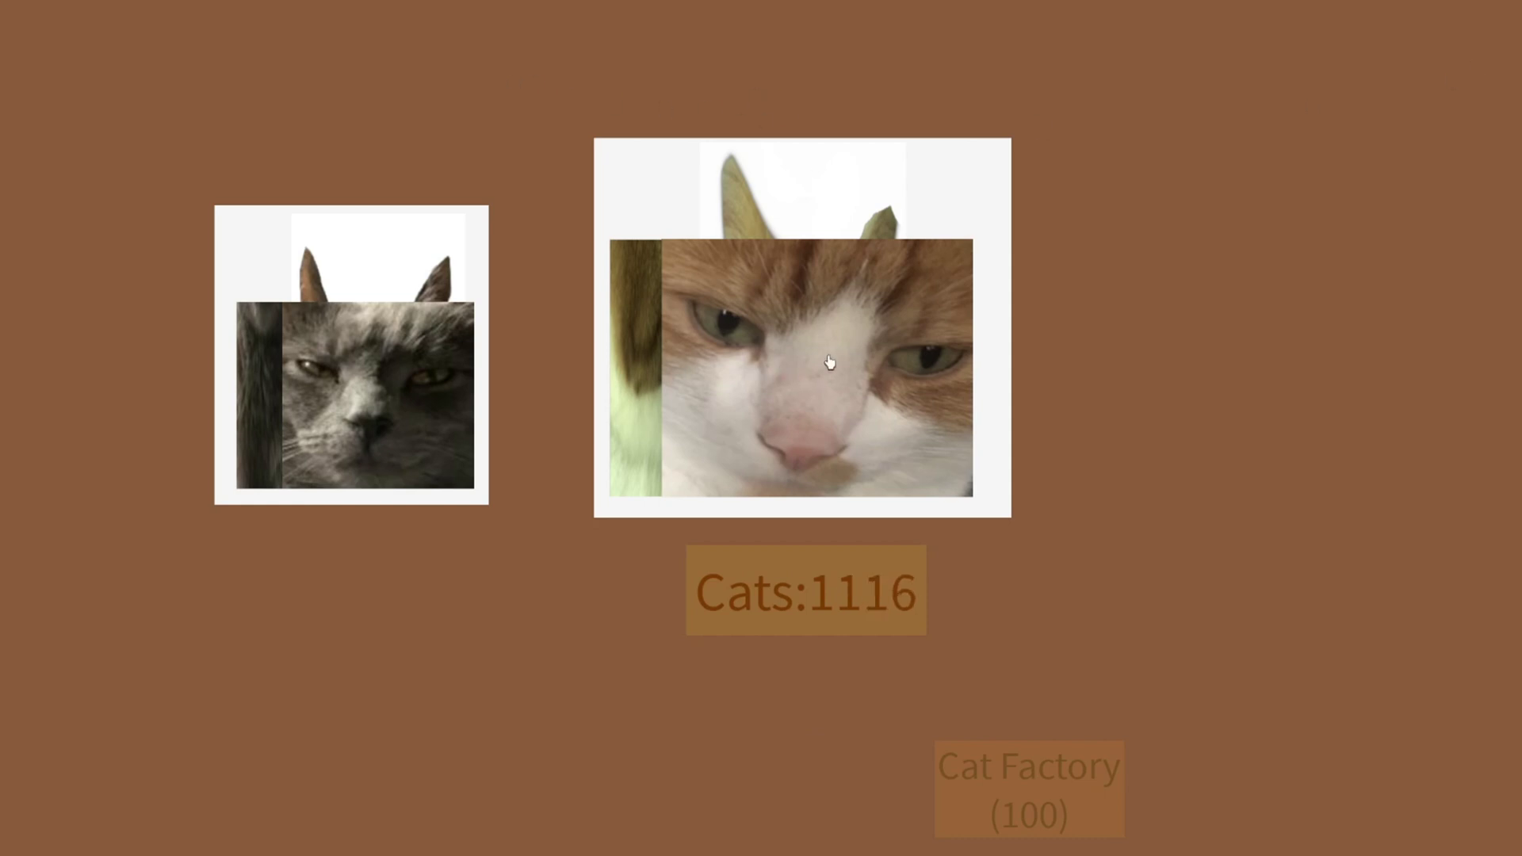
click(833, 421)
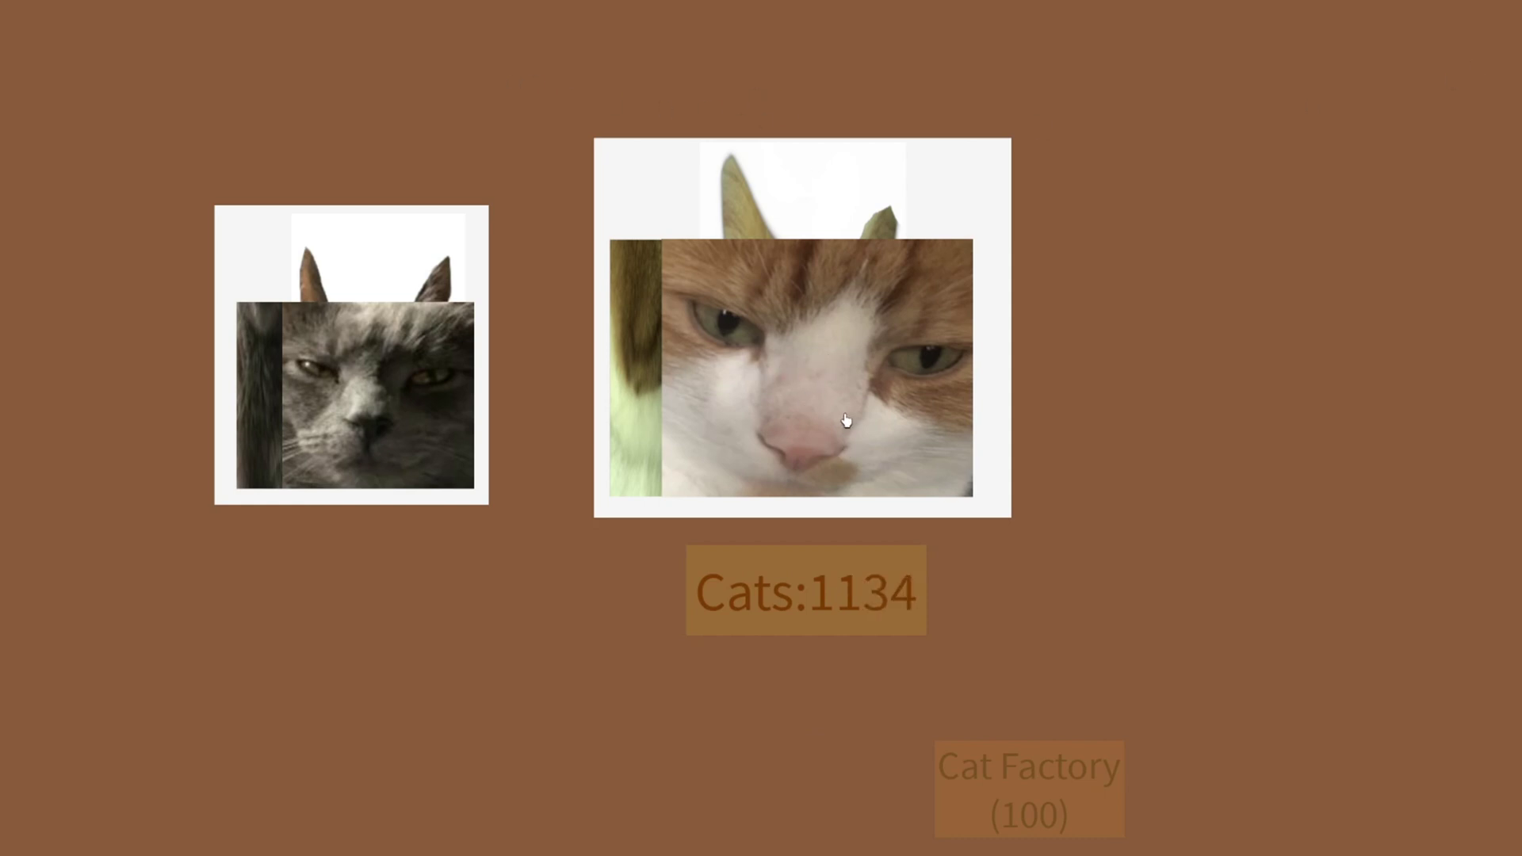